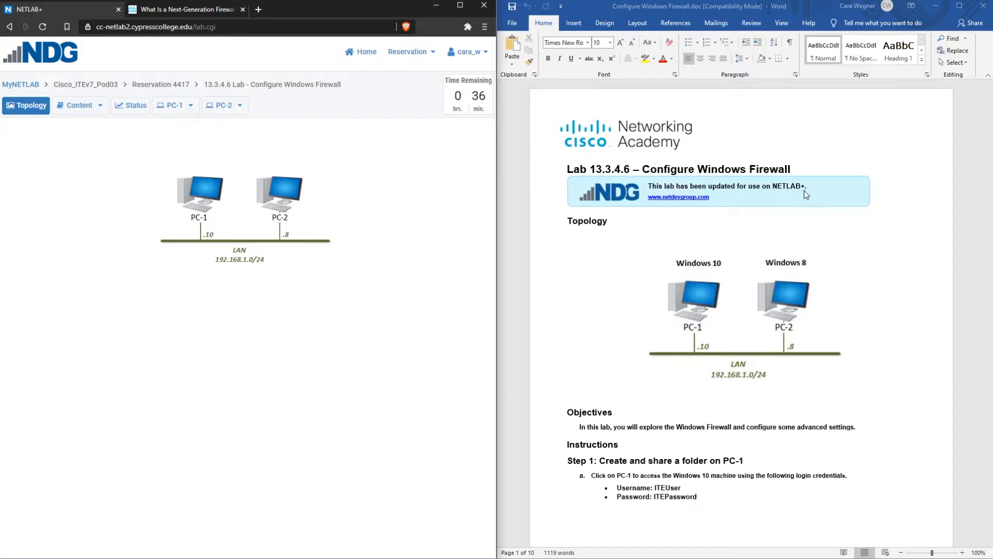
Open PC-1's console and sign in to Windows 10 with the account password
scroll(884, 278, "down", 10)
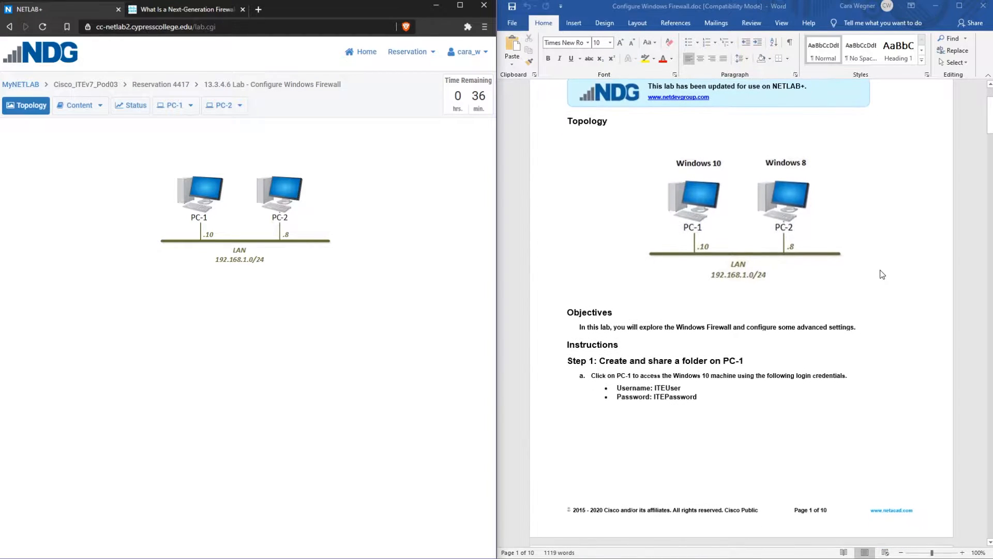
left_click(205, 195)
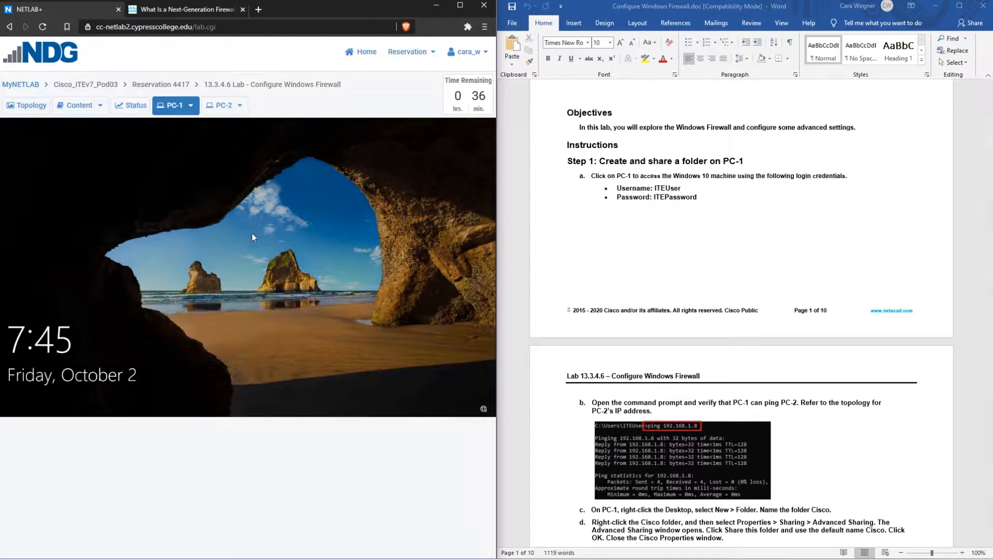
left_click(252, 236)
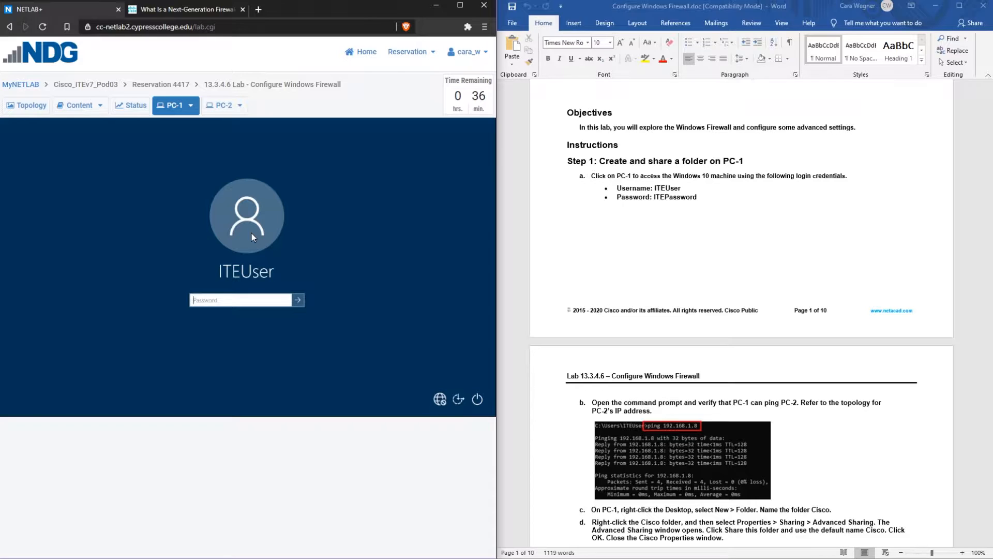
type("ITEPassword")
key("Return")
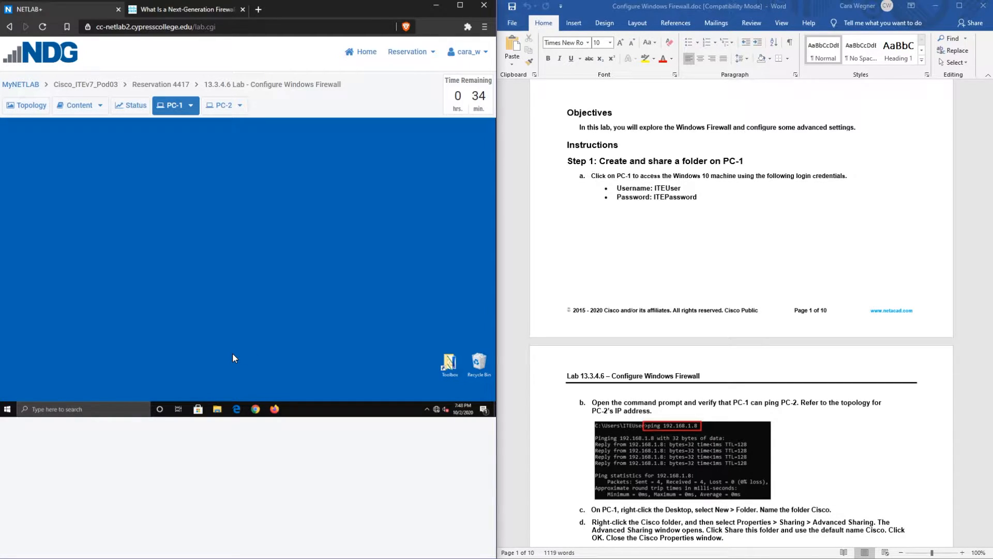
Launch Command Prompt on PC-1 by searching for cmd
left_click(88, 409)
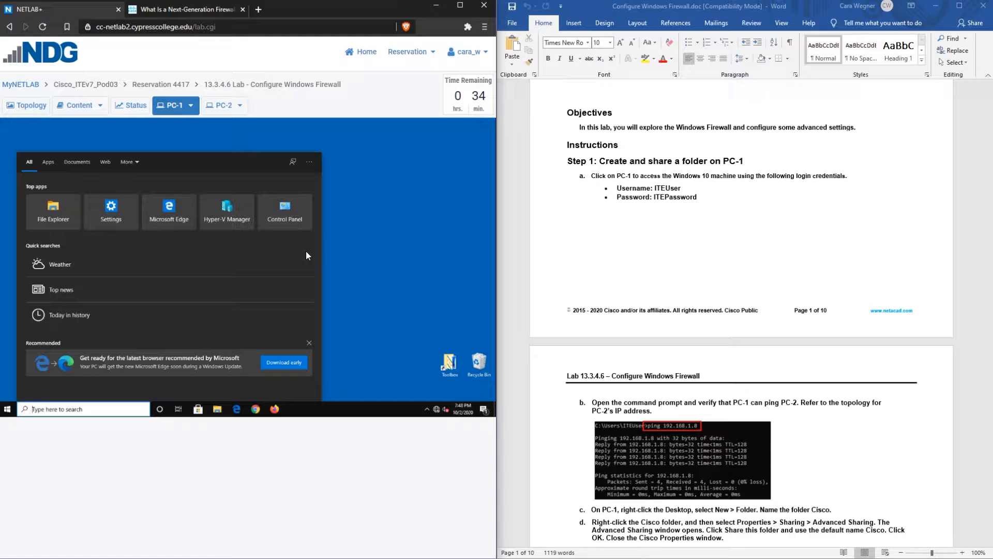
type("cmd")
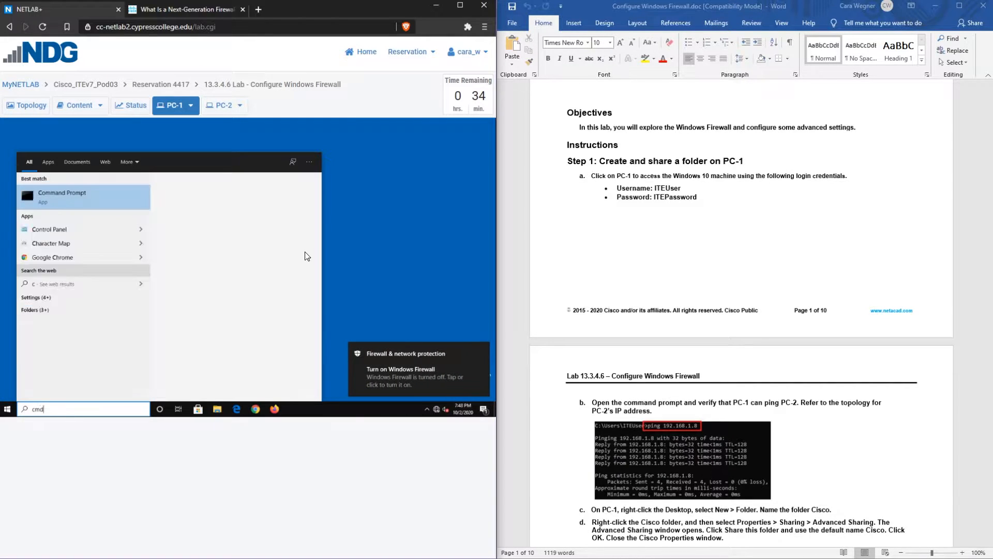
key("Return")
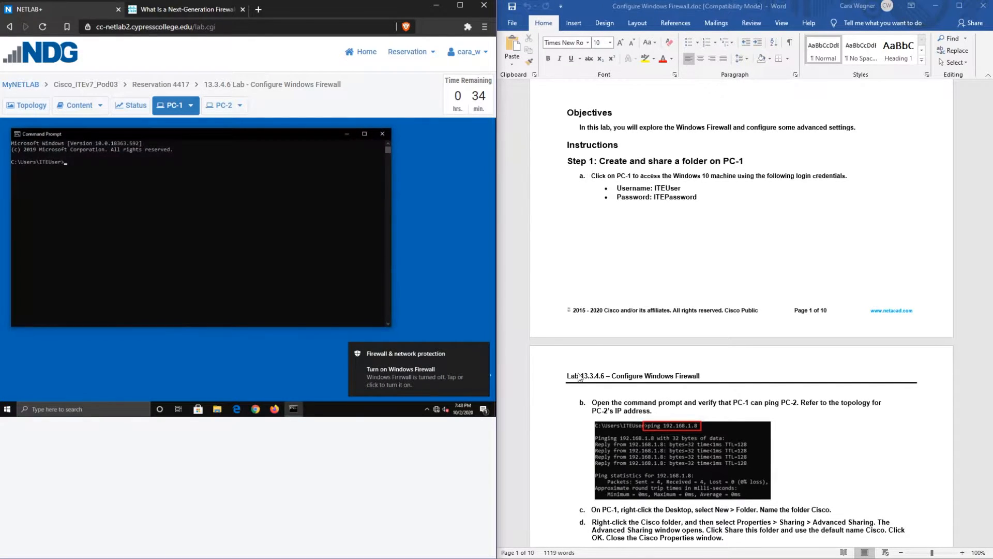
scroll(587, 359, "down", 5)
scroll(586, 359, "down", 3)
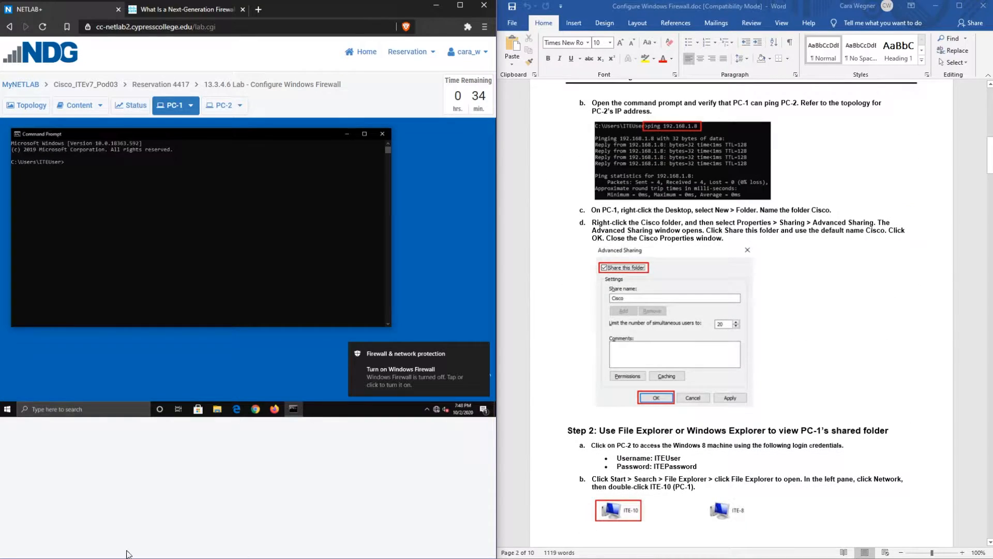
Ping PC-2 at 192.168.1.8 from the command prompt
left_click(196, 281)
type("ping")
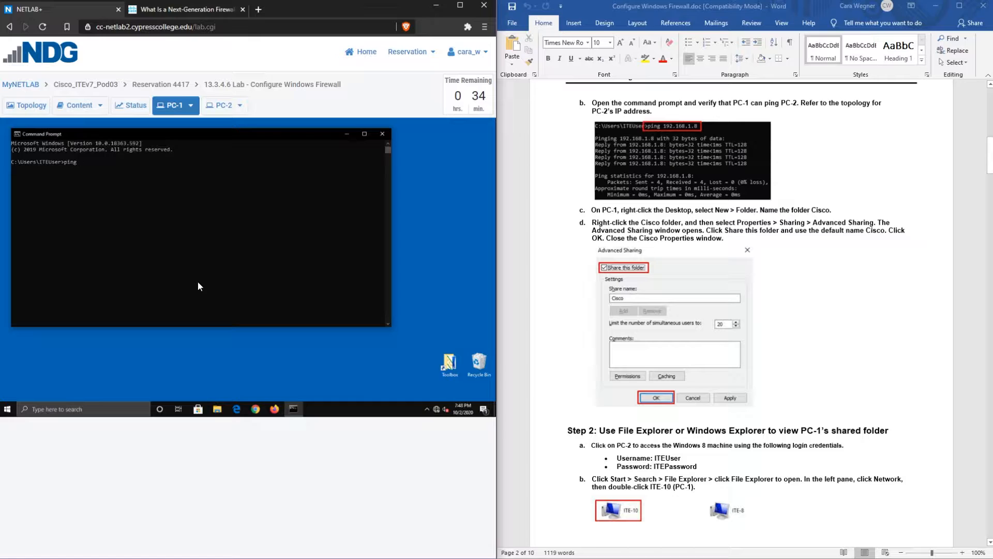
type(" 192.1688")
key("BackSpace")
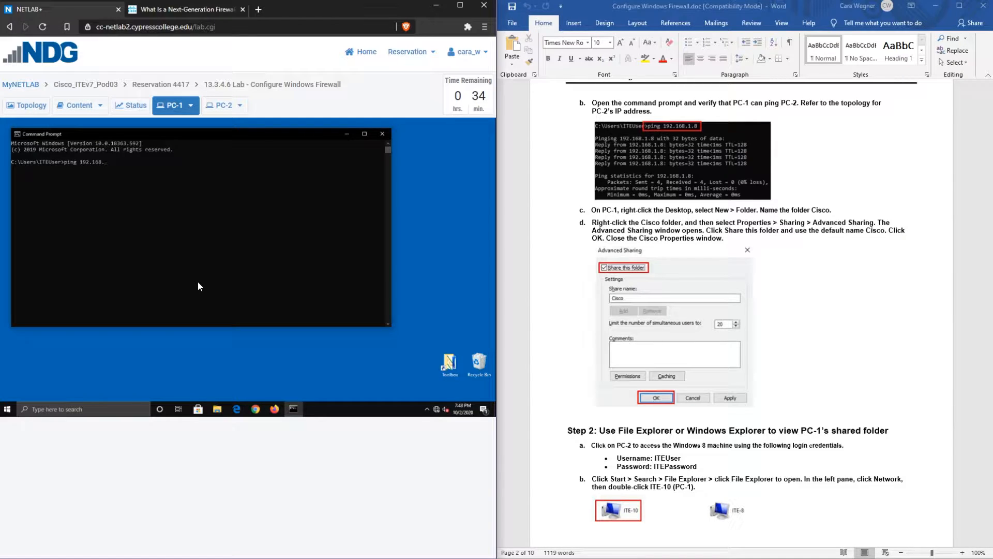
type(".1.8")
key("Return")
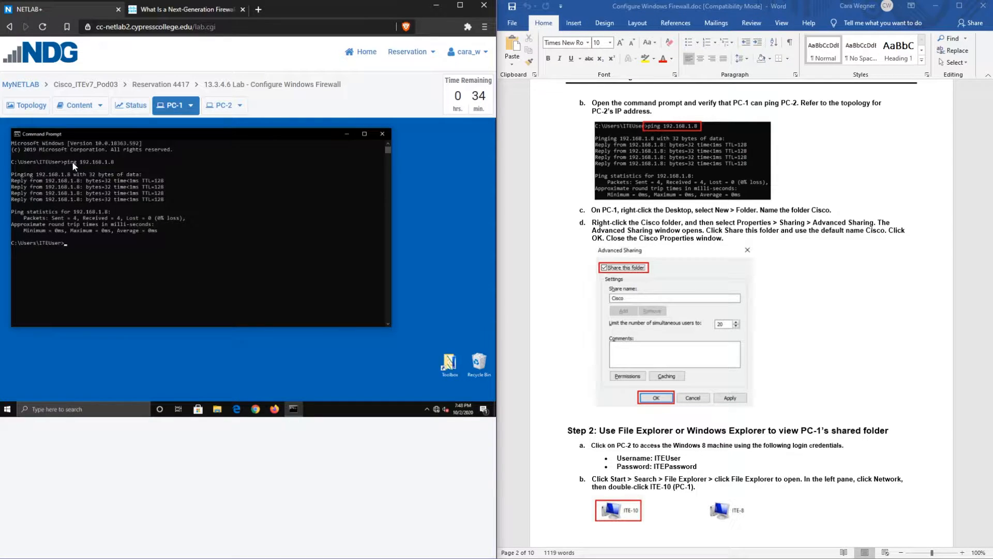
left_click_drag(77, 163, 65, 163)
left_click_drag(79, 162, 116, 162)
left_click_drag(88, 175, 137, 178)
left_click(218, 193)
left_click(83, 219)
left_click_drag(121, 219, 119, 218)
left_click_drag(51, 218, 72, 218)
left_click(159, 238)
scroll(750, 175, "down", 4)
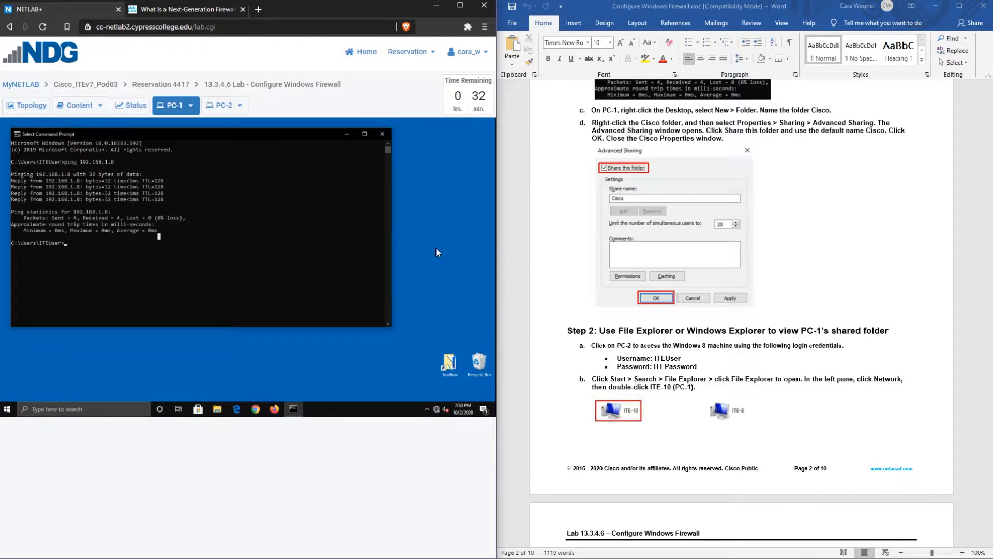
Create a new folder named Cisco on PC-1's desktop
right_click(420, 247)
mouse_move(447, 302)
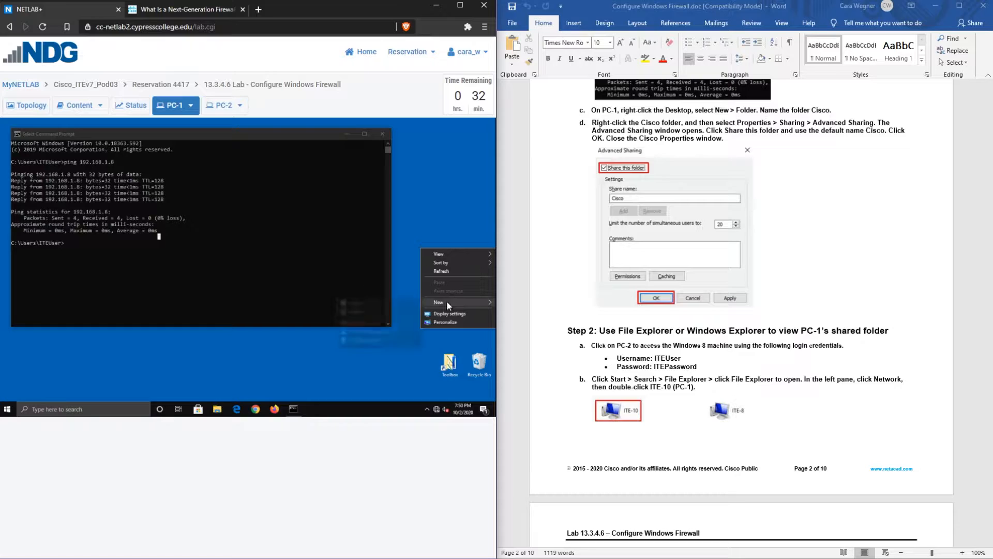
left_click(379, 302)
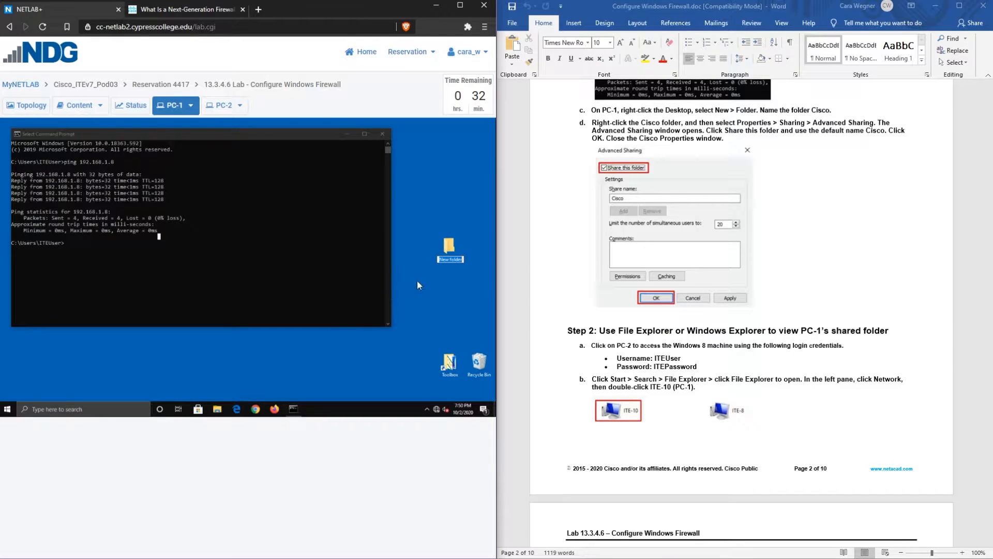
type("Cisco")
key("Return")
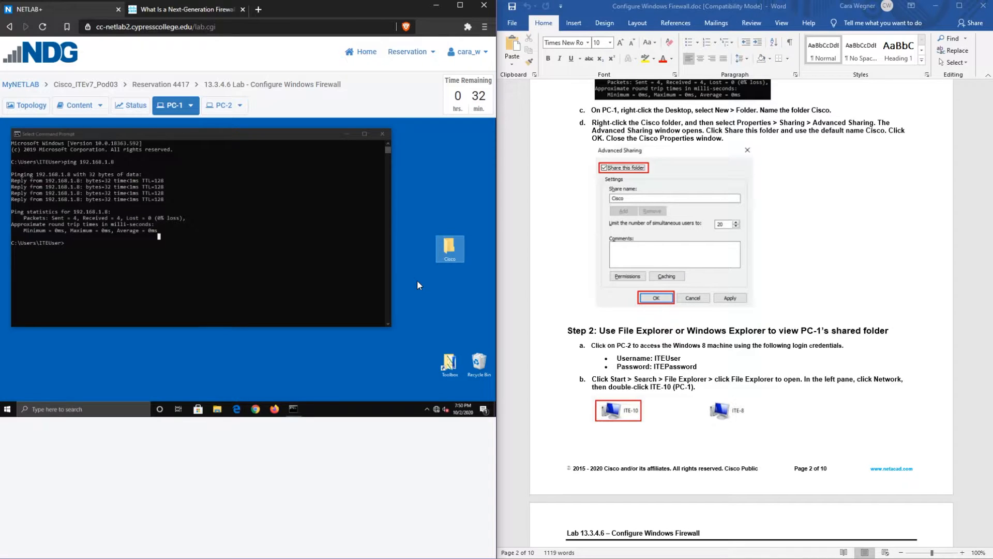
Share the Cisco folder through Advanced Sharing with the default share name Cisco
right_click(454, 249)
left_click(414, 395)
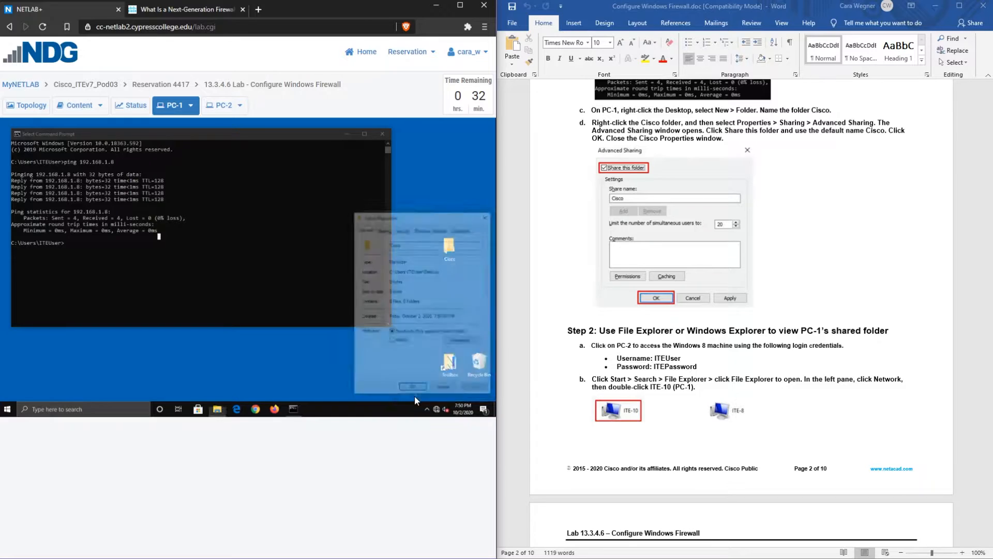
left_click(383, 229)
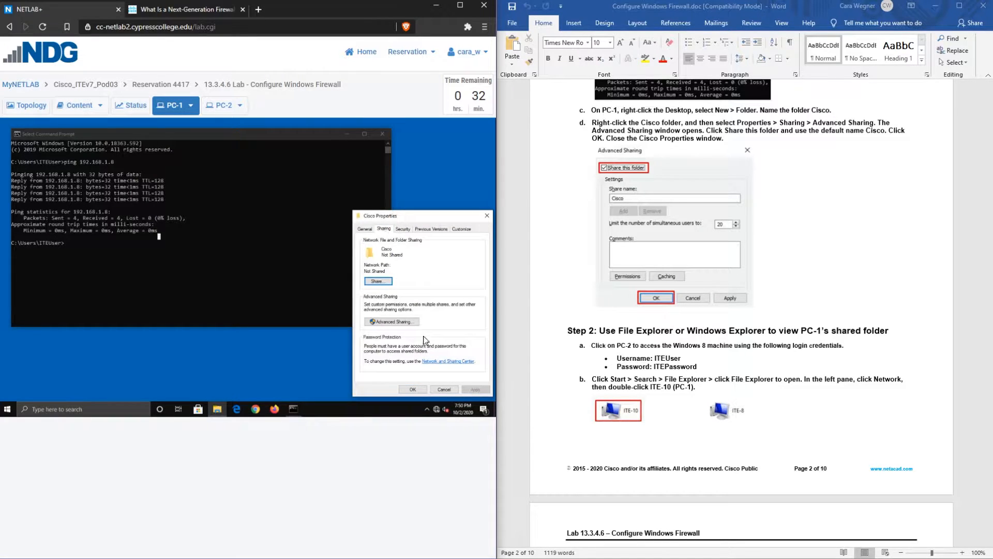
left_click(396, 321)
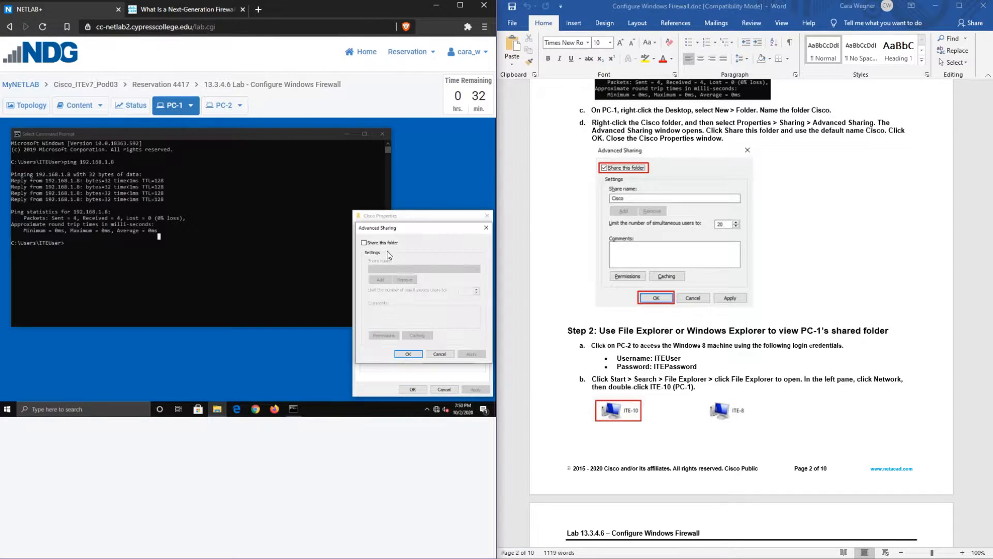
left_click(365, 243)
left_click(410, 358)
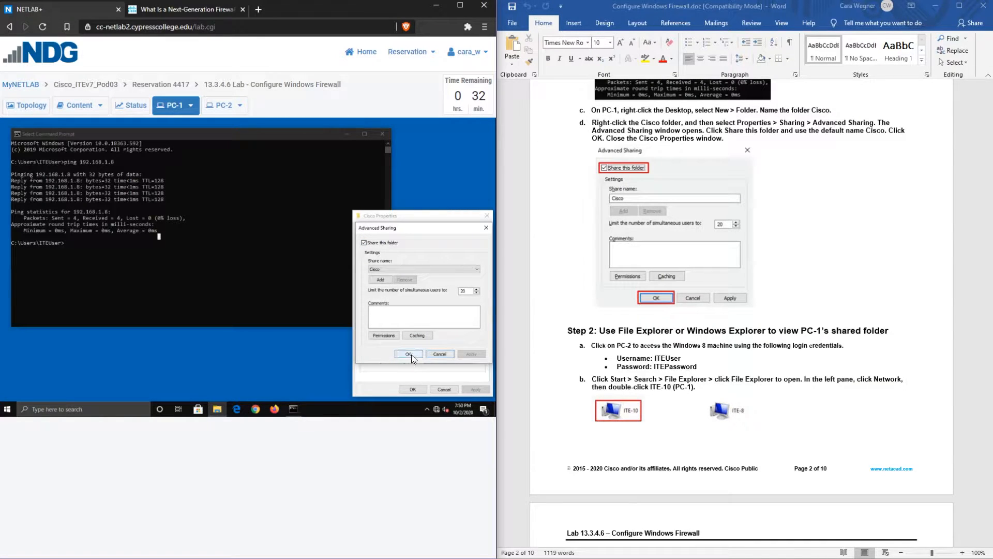
left_click(413, 389)
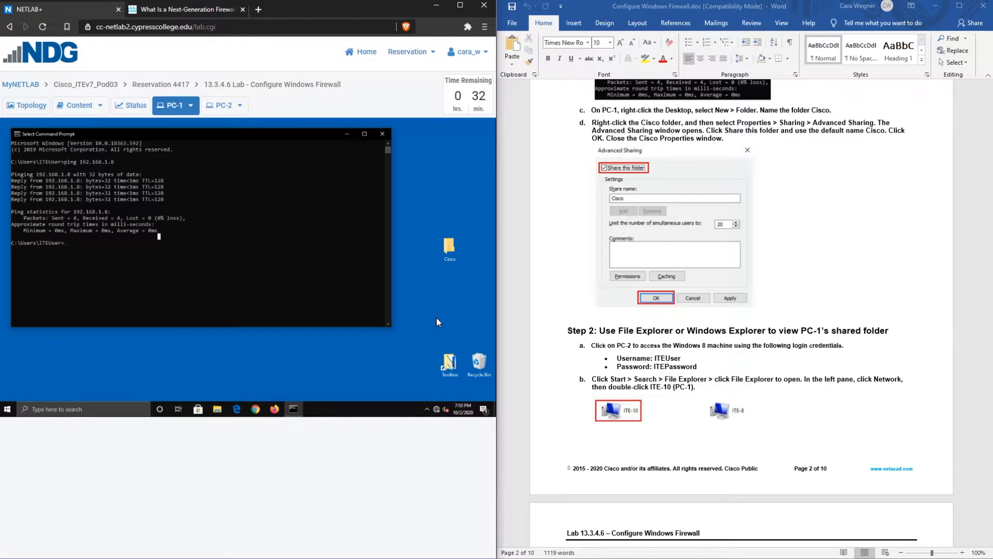
scroll(740, 311, "down", 5)
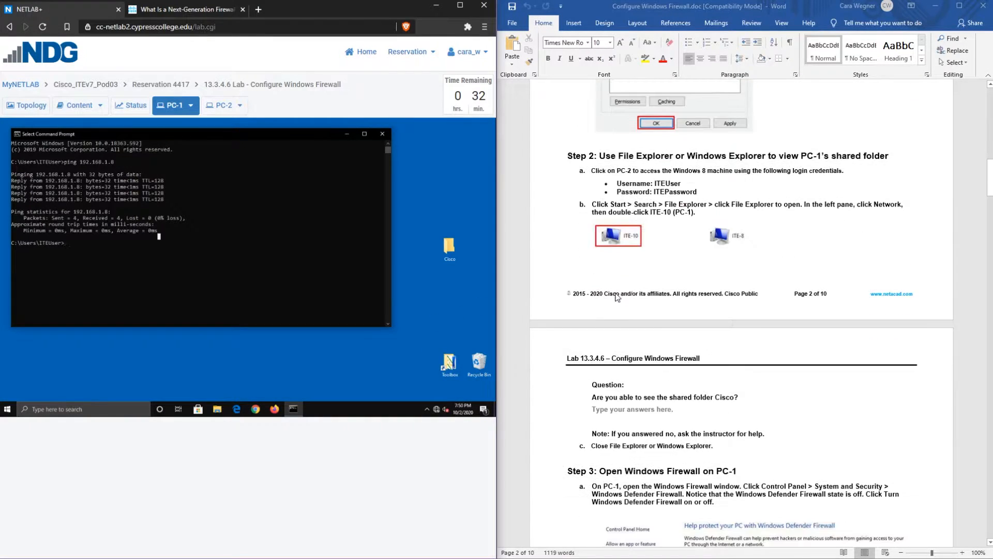
Sign in to PC-2 as the lab user with its password and open File Explorer
left_click(221, 105)
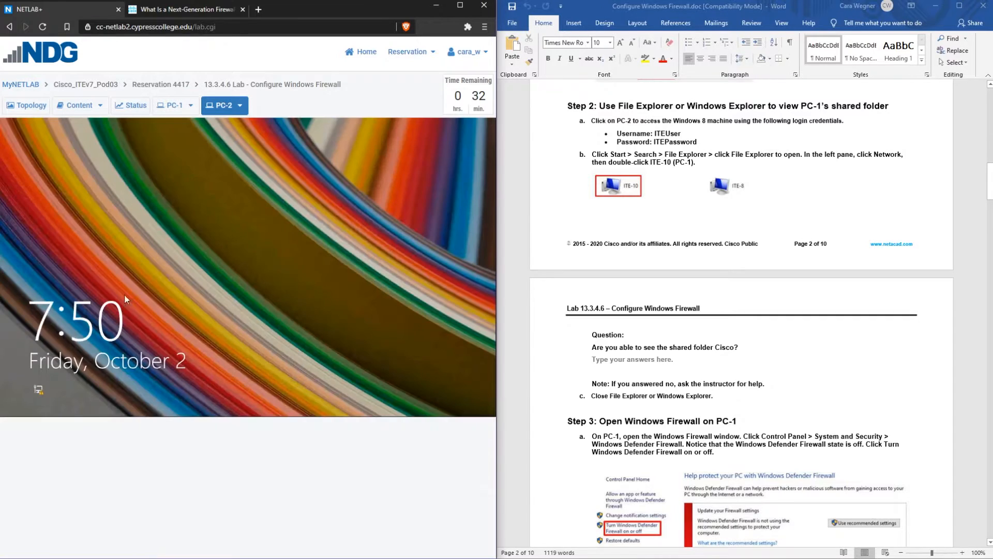
left_click(165, 284)
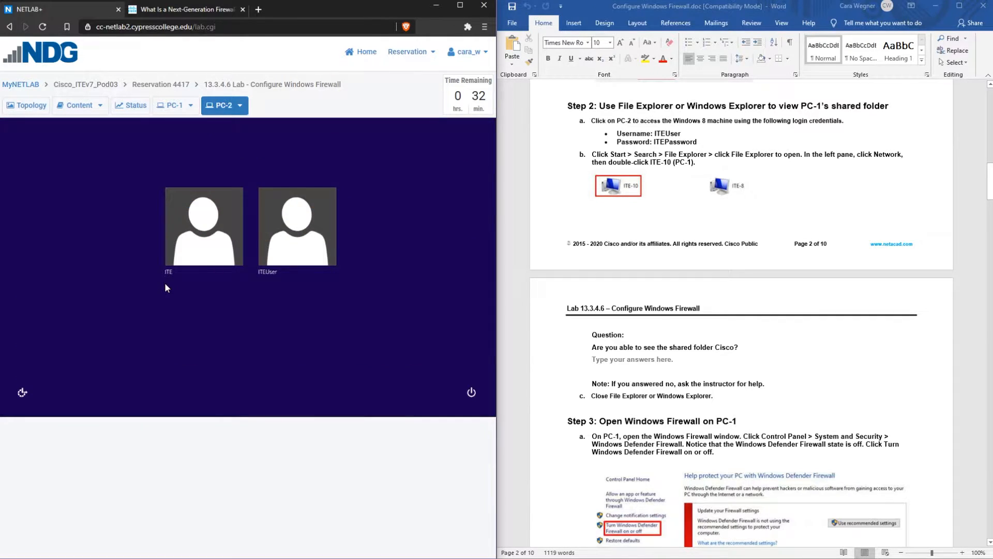
left_click(263, 261)
left_click(258, 214)
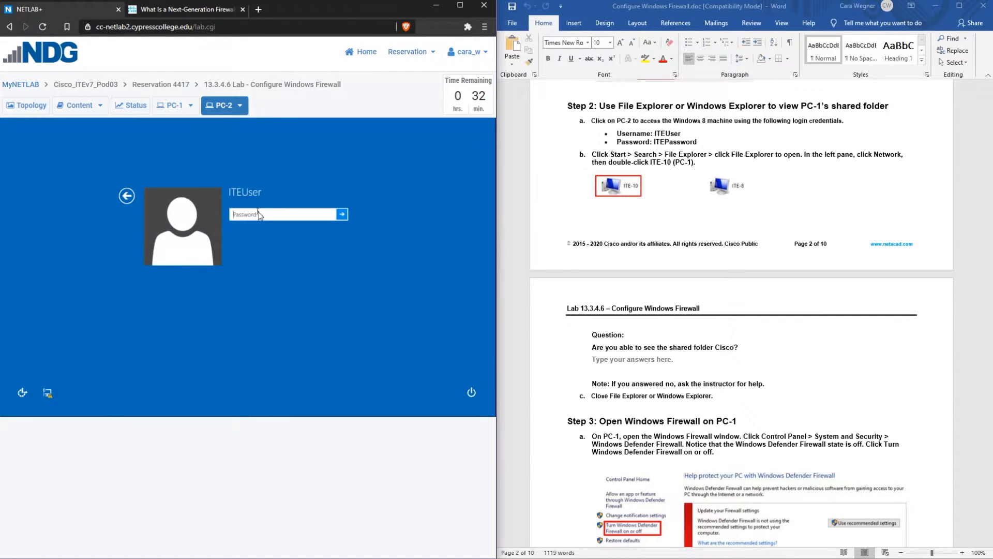
type("ITEPassword")
key("Return")
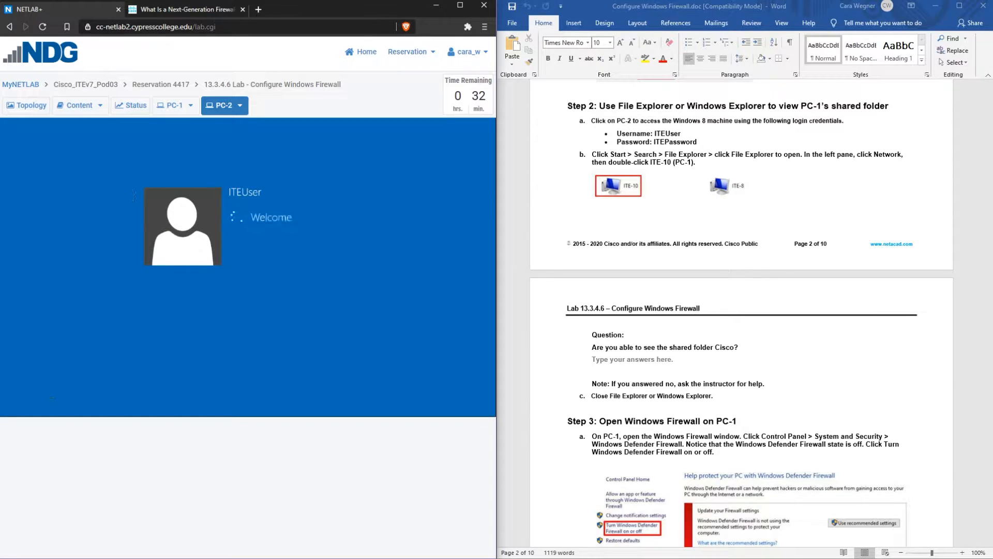
left_click(53, 409)
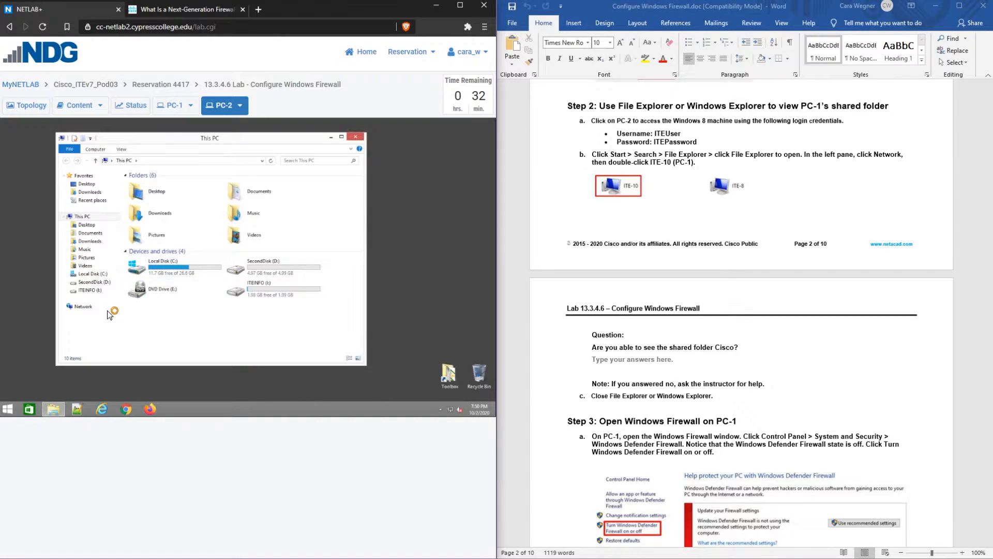
Browse to Network in PC-2's Explorer and review the Note line in the lab instructions
left_click(82, 307)
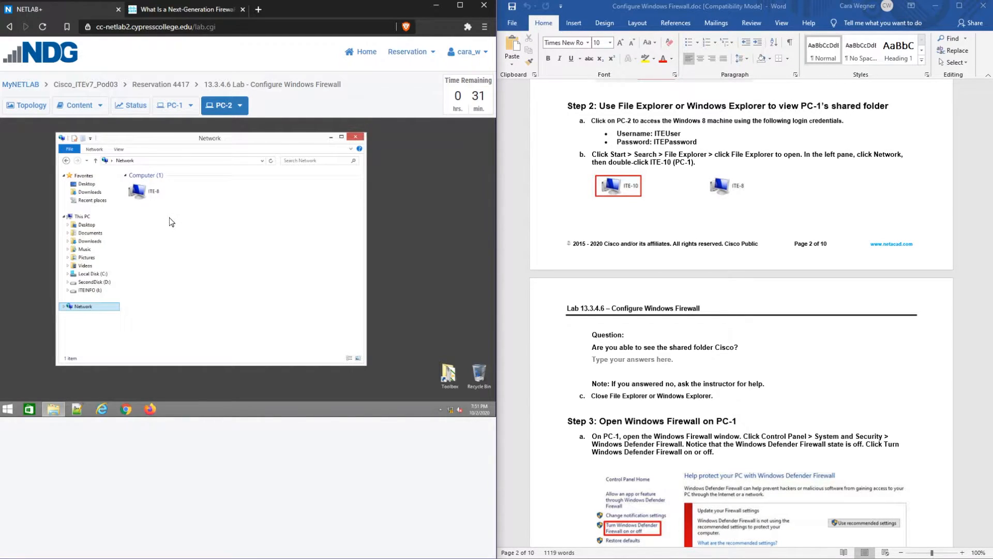
left_click(593, 384)
left_click_drag(593, 384, 767, 385)
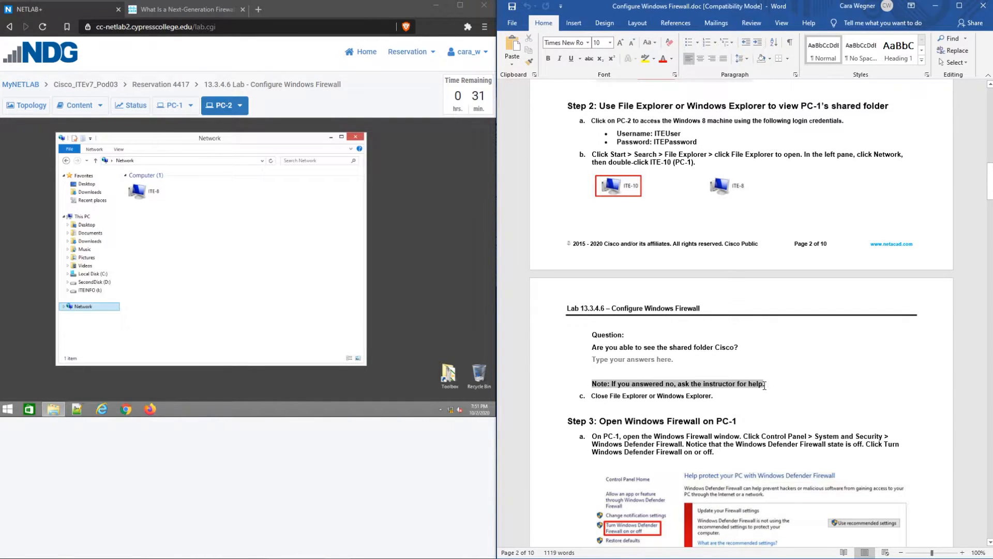
left_click(763, 397)
scroll(763, 399, "down", 2)
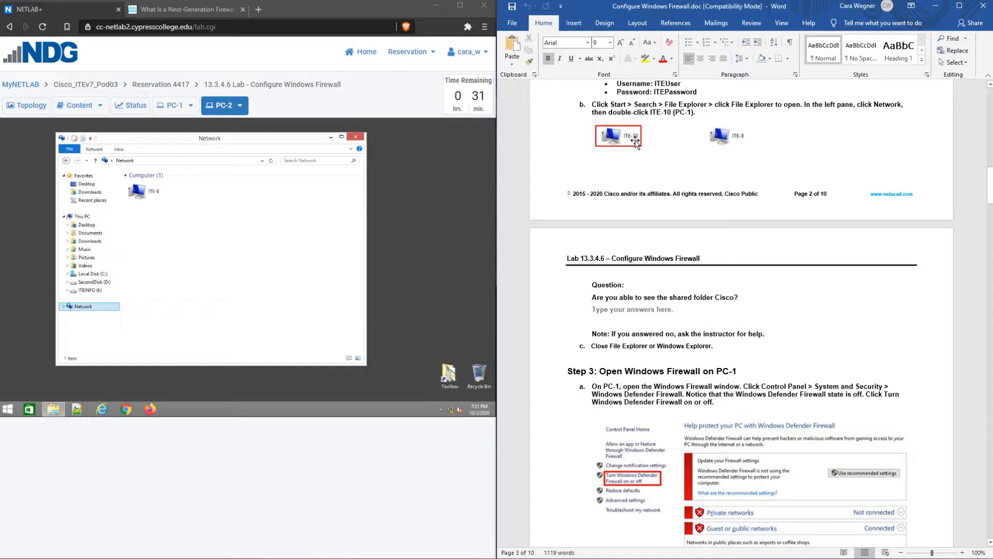
left_click(228, 237)
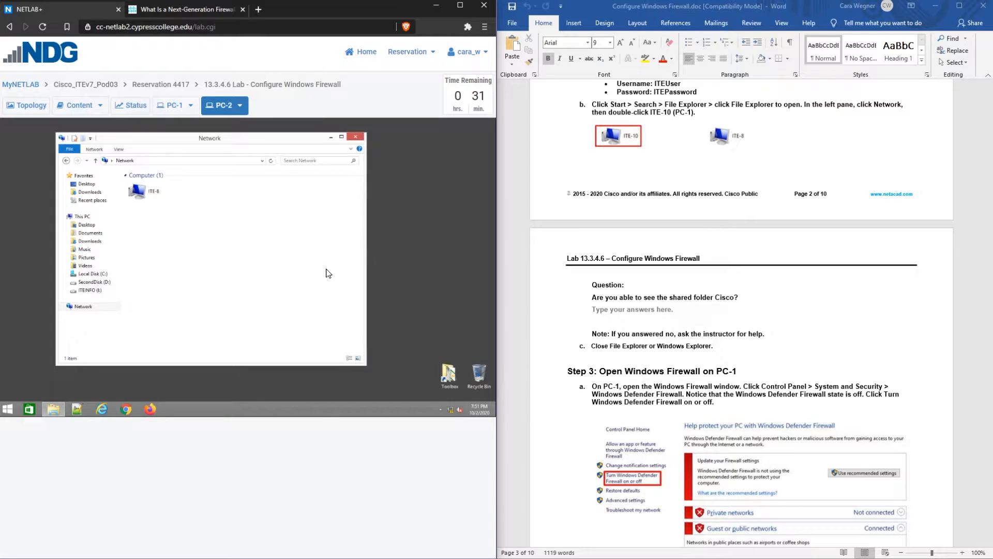
Go to \\ITE-10 in the Explorer address bar and select the shared Cisco folder
left_click(158, 162)
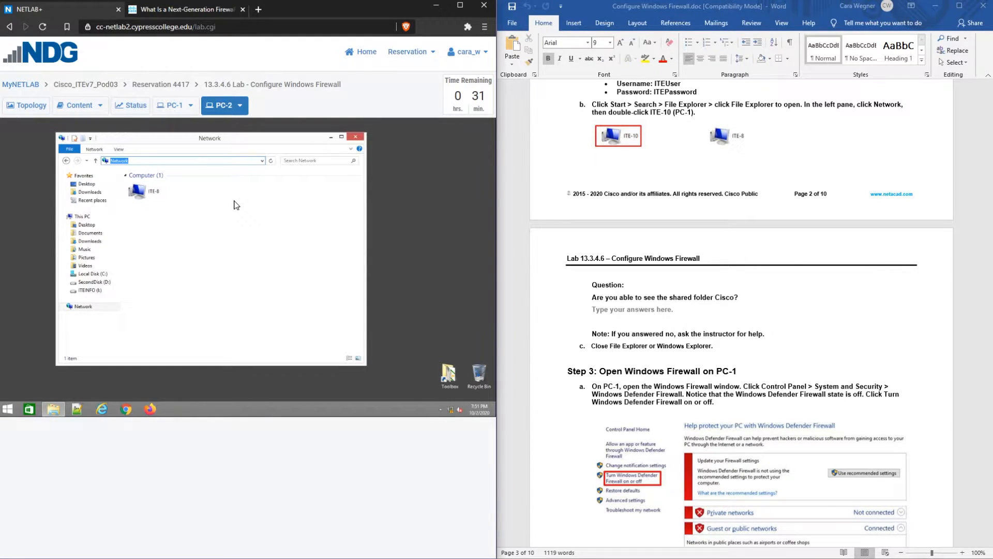
type("\\\\")
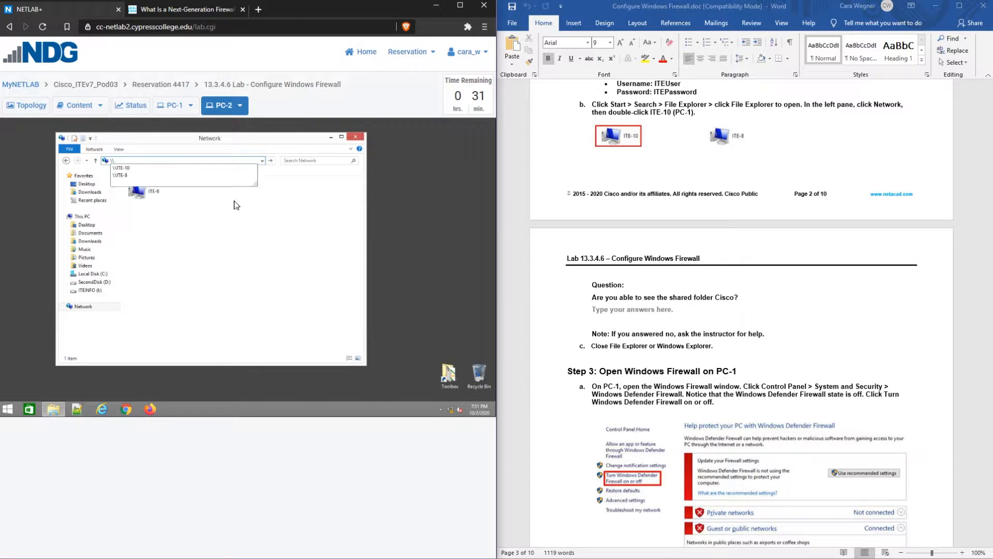
type("ITE-10 ›")
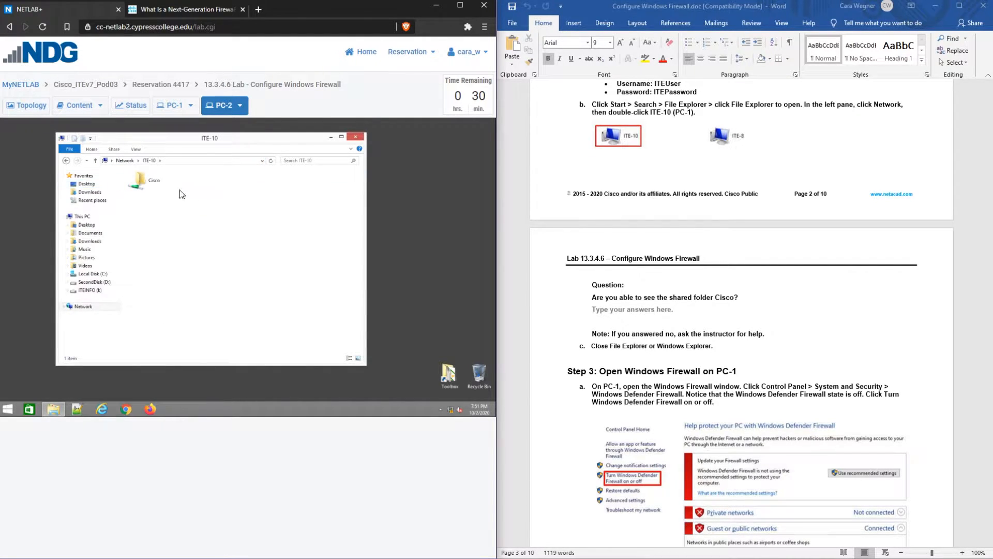
left_click(139, 188)
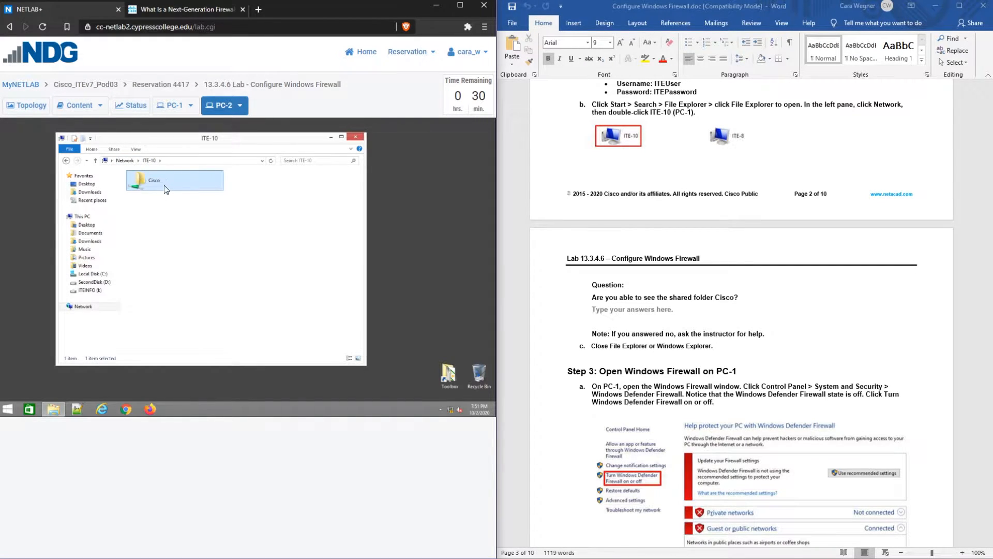
double_click(163, 188)
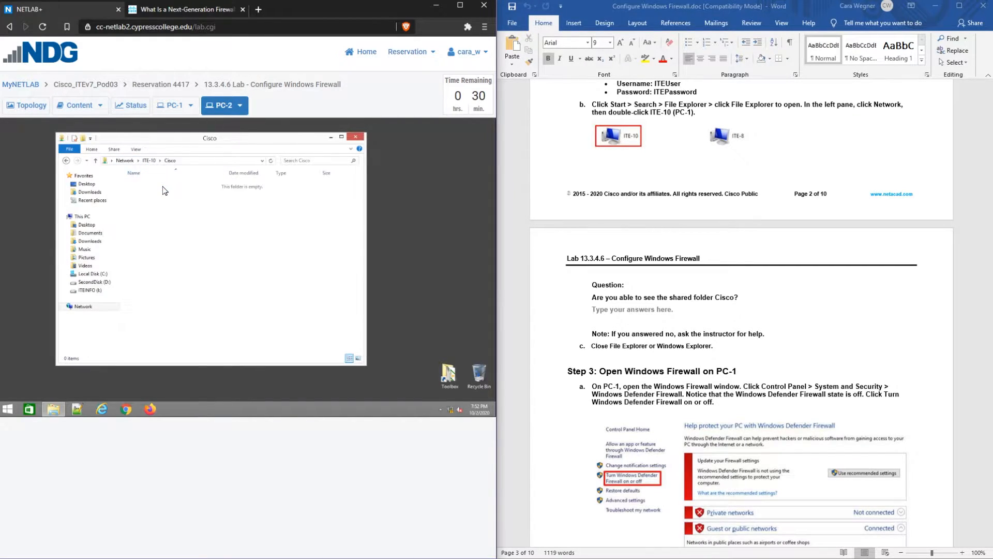
left_click(150, 161)
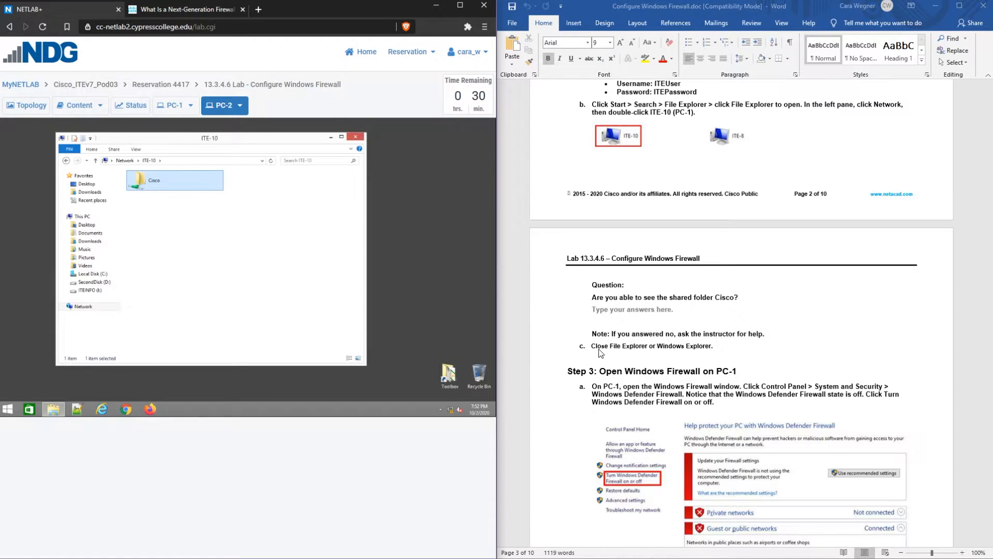
Scroll the lab document down to Step 3 and its Windows Firewall screenshot
scroll(600, 352, "down", 1)
scroll(600, 352, "down", 1)
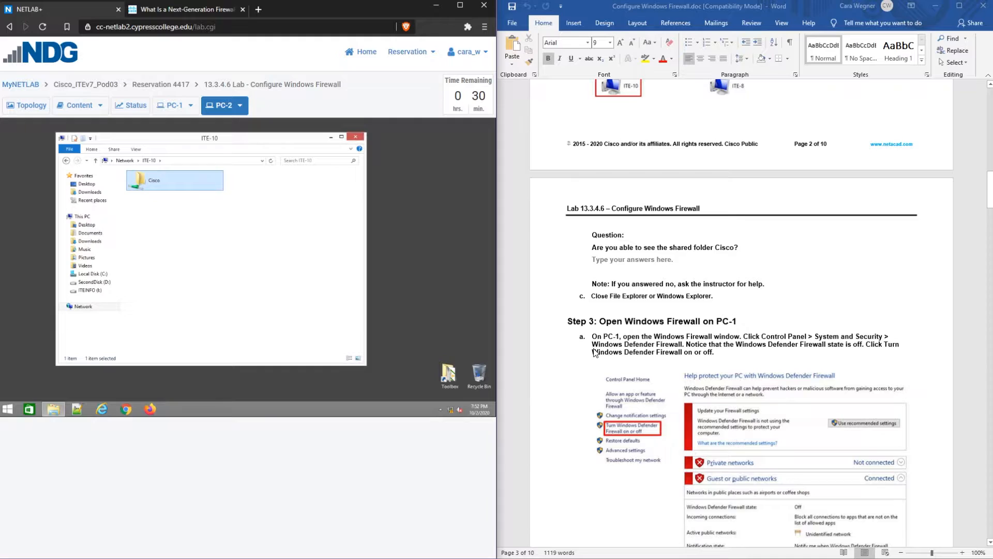
scroll(594, 353, "down", 1)
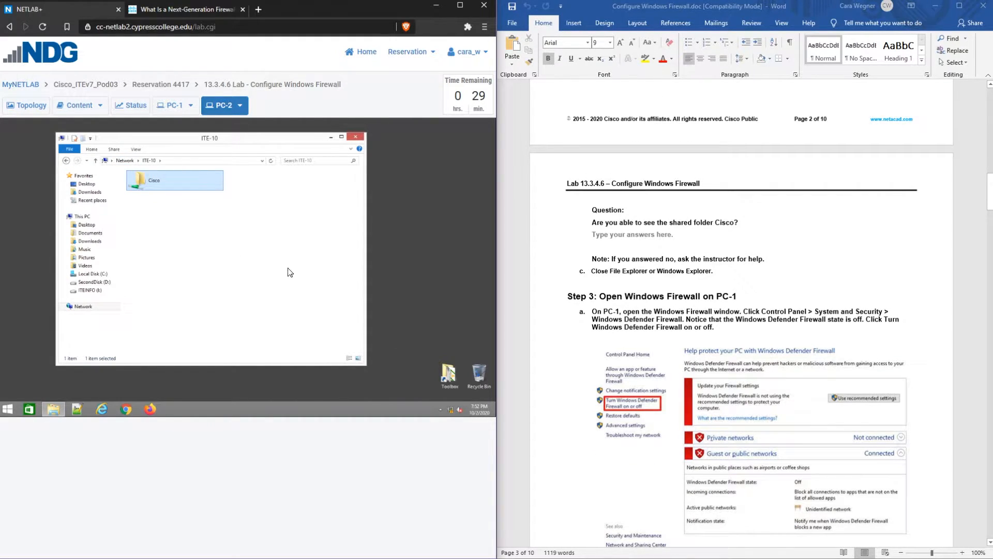
scroll(695, 323, "down", 2)
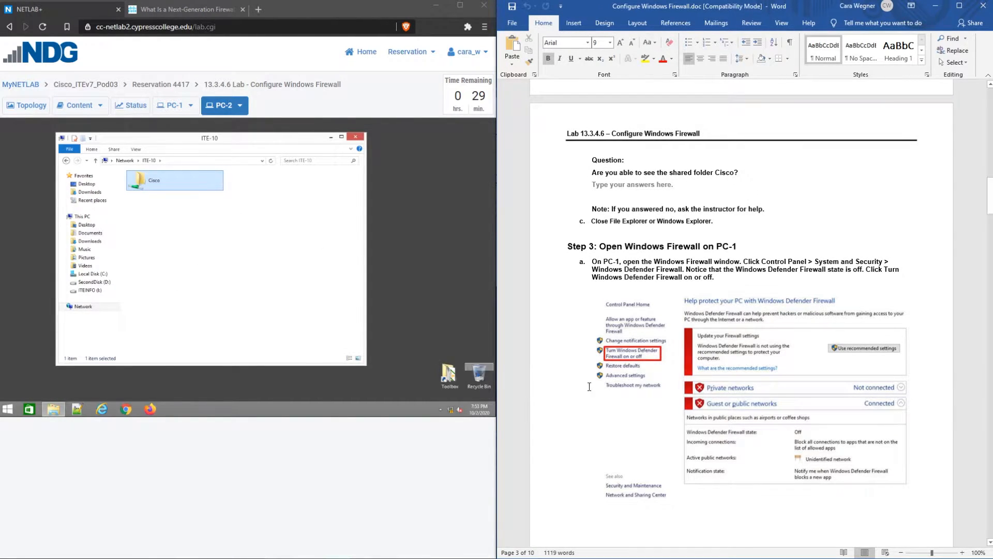
scroll(615, 378, "down", 5)
scroll(635, 310, "down", 1)
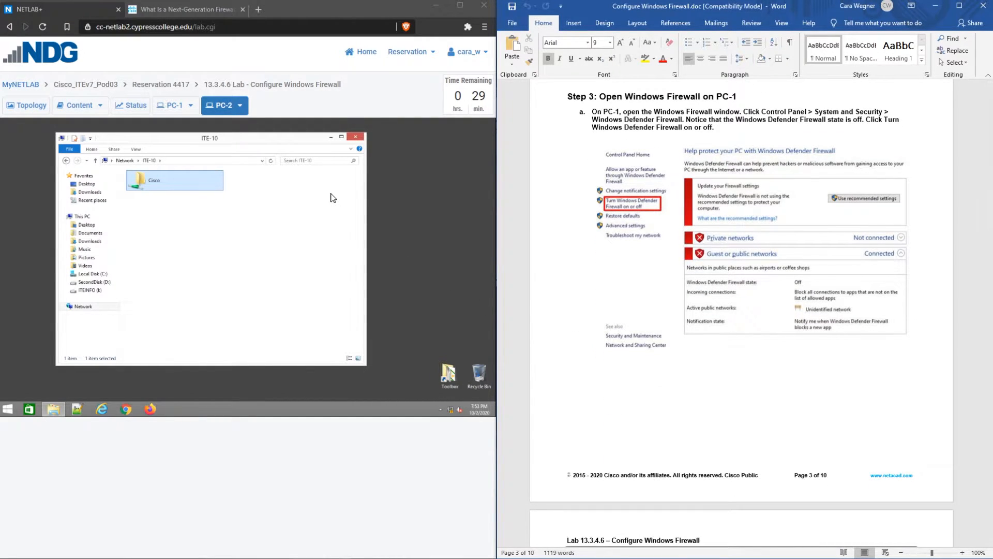
Close File Explorer on PC-2 and the command prompt on PC-1
left_click(357, 137)
left_click(190, 105)
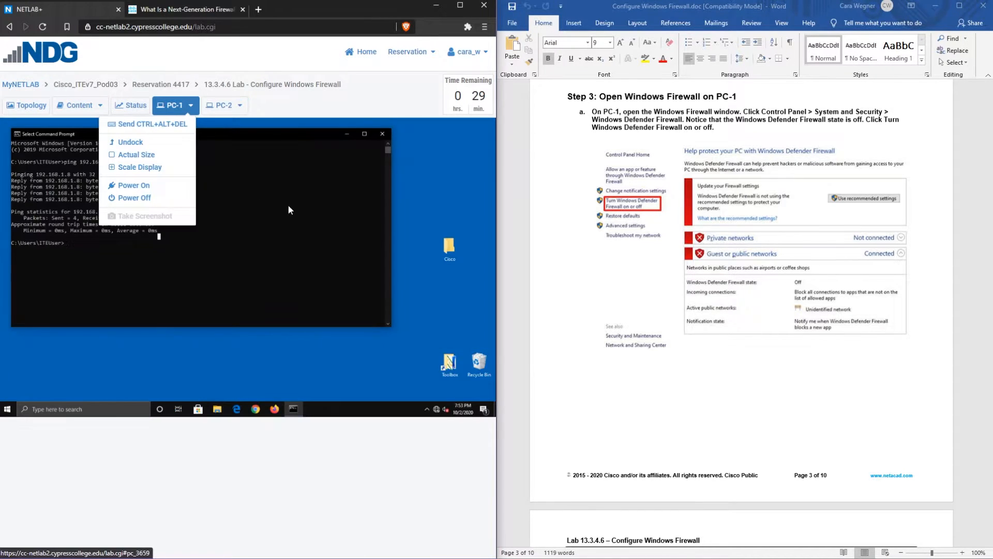
left_click(380, 134)
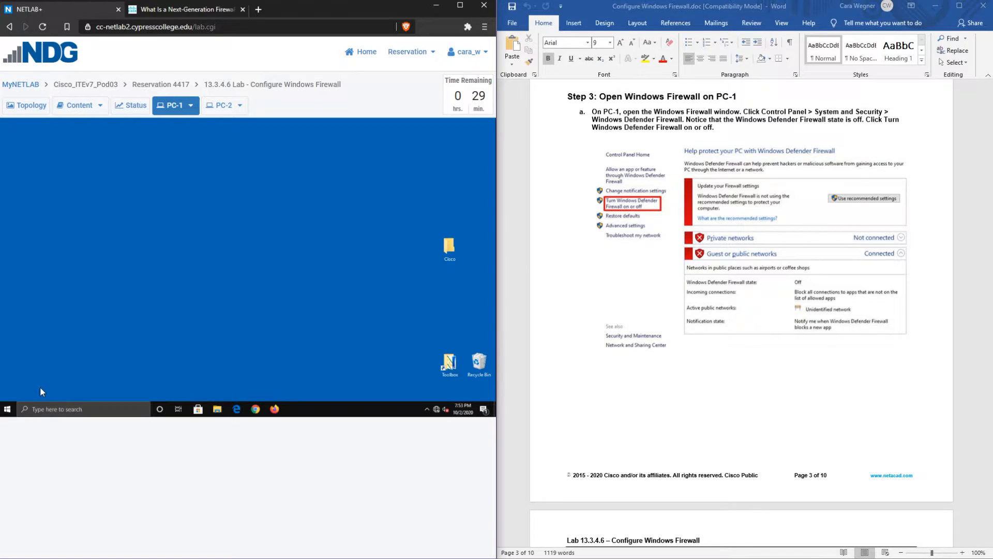
Open Windows Defender Firewall on PC-1 via Control Panel > System and Security
left_click(39, 410)
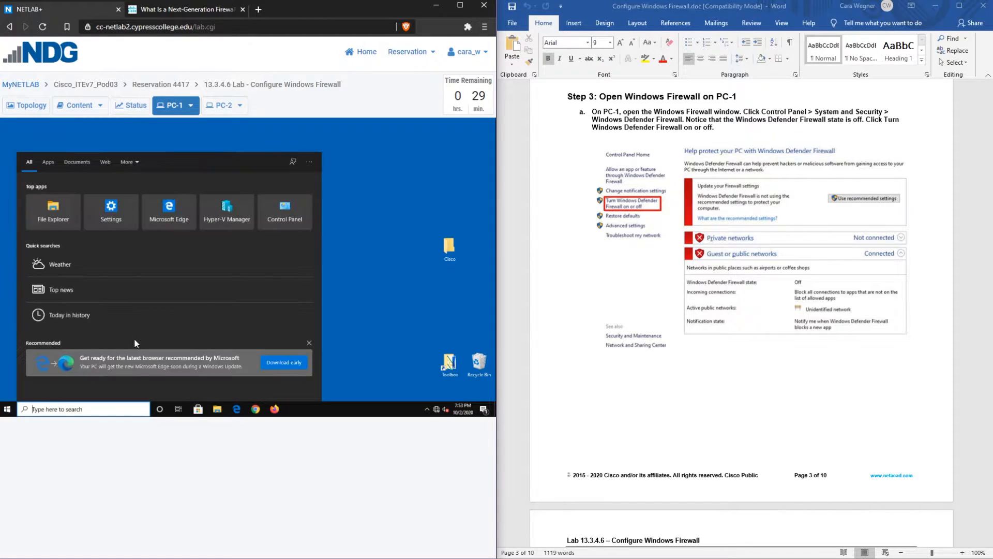
left_click(276, 213)
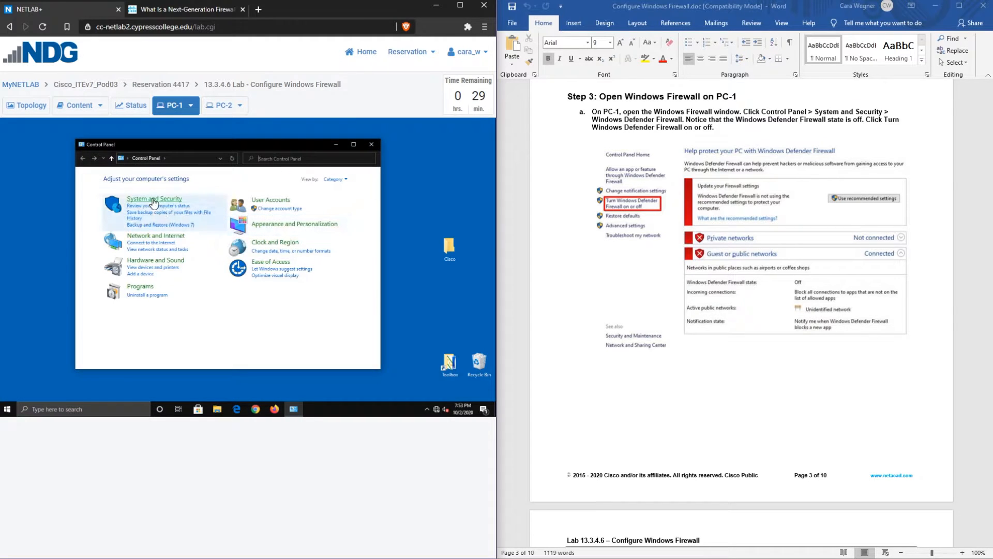
left_click(154, 201)
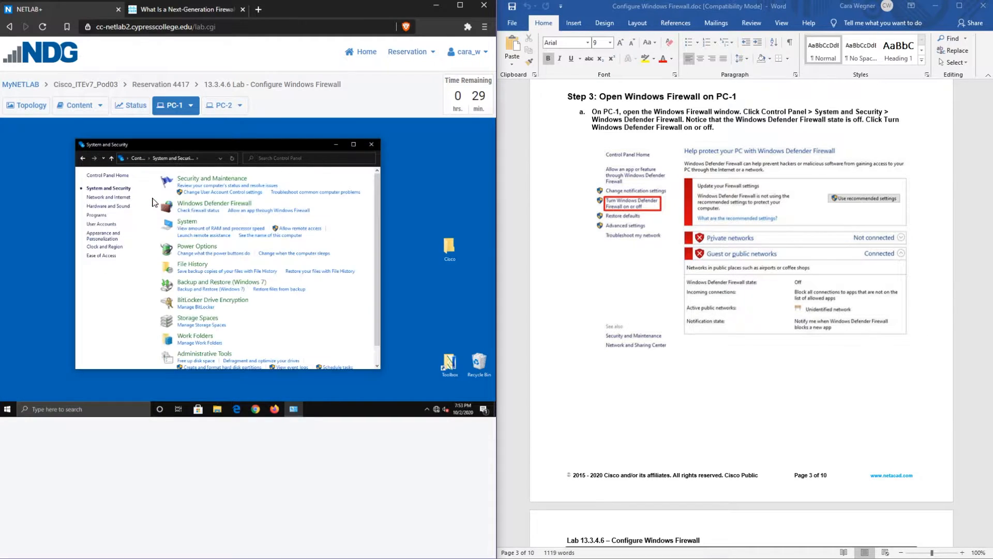
left_click(223, 204)
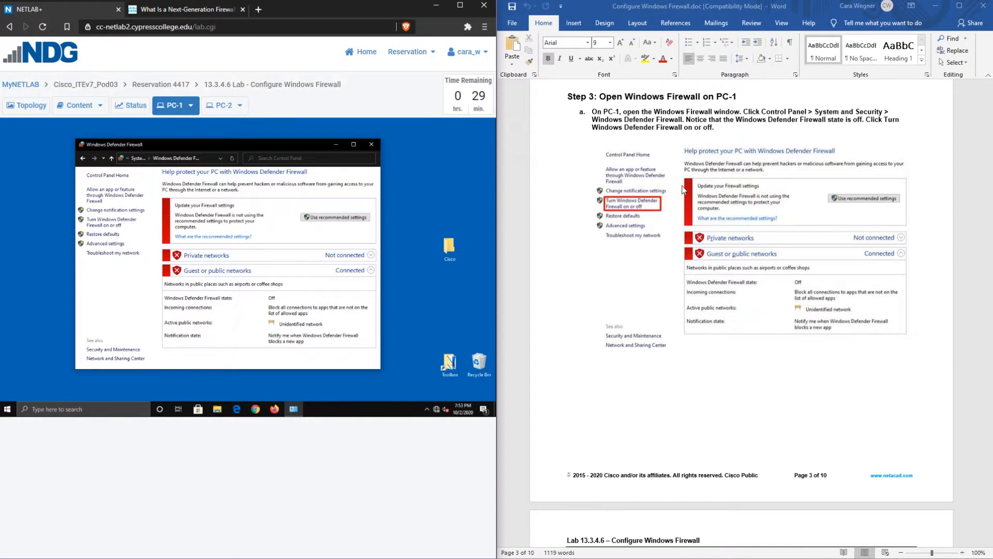
Turn Windows Defender Firewall on for Private and Public network settings and confirm it shows On
left_click(102, 229)
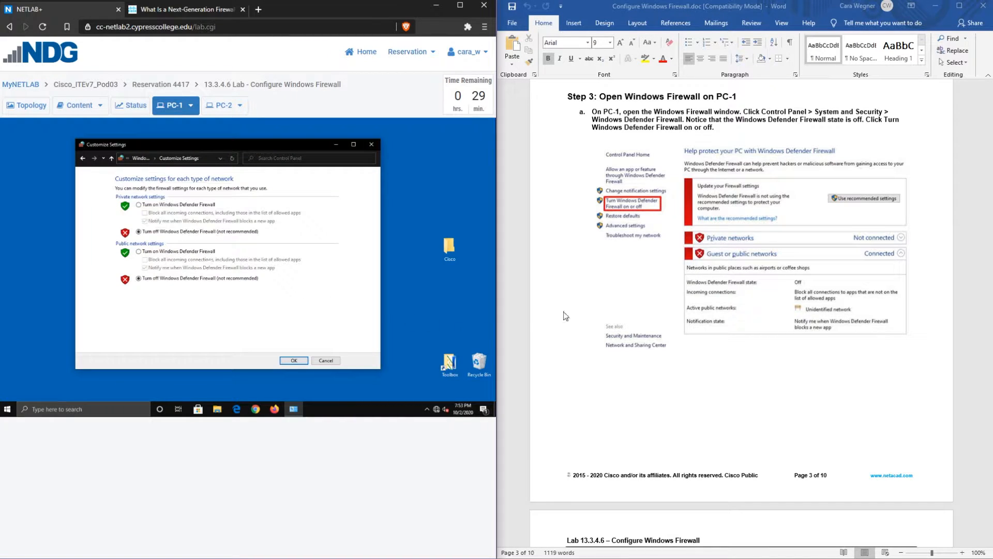
scroll(644, 306, "down", 10)
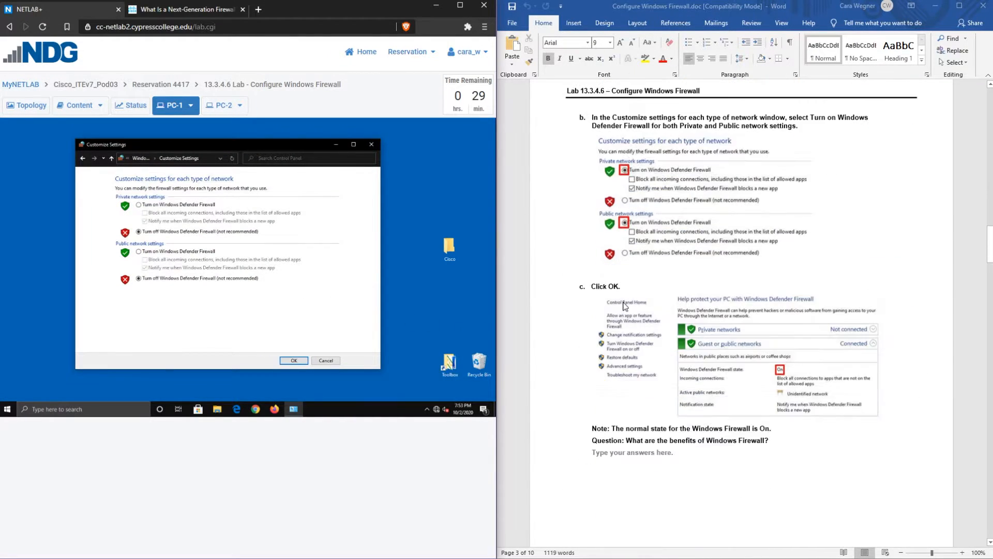
left_click(150, 205)
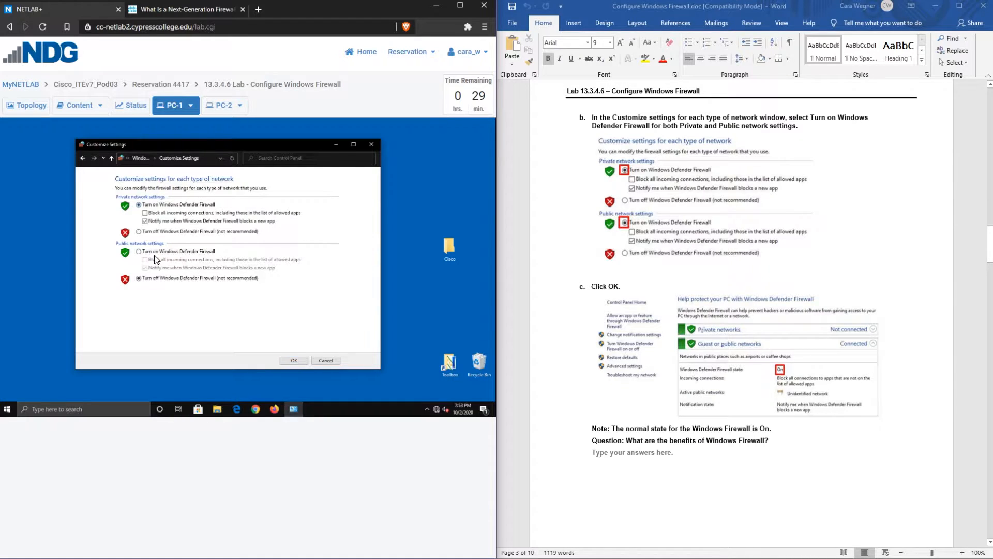
left_click(151, 251)
left_click(301, 360)
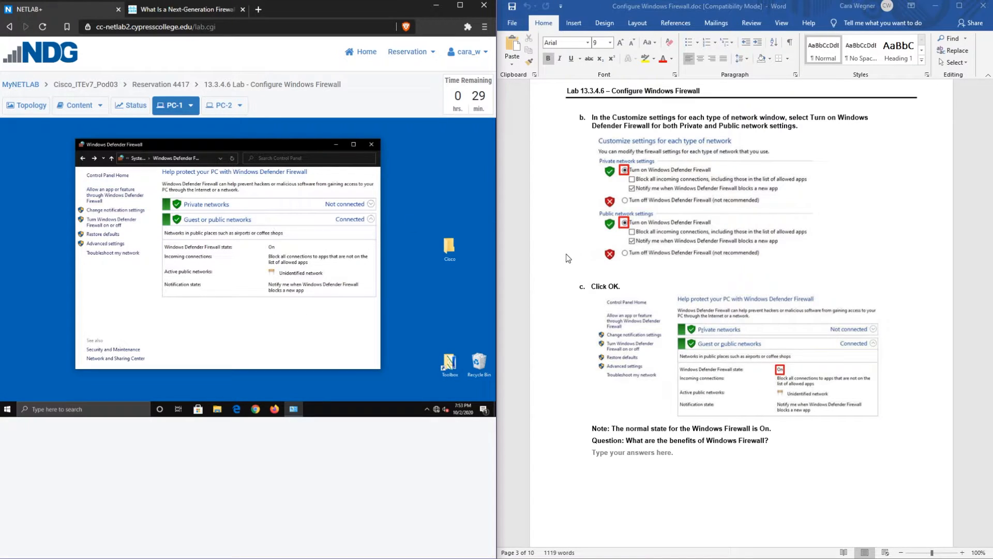
scroll(567, 257, "down", 3)
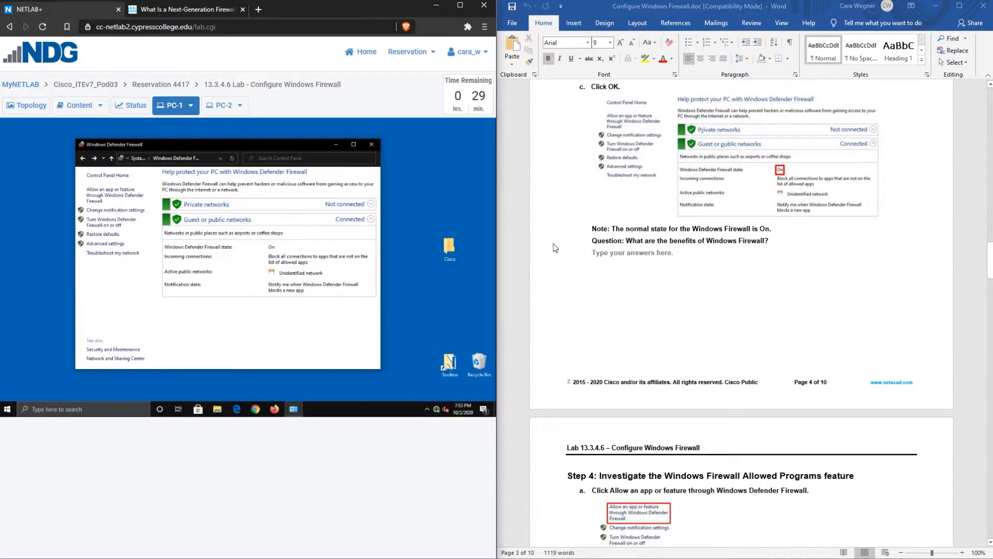
scroll(555, 247, "down", 2)
scroll(656, 168, "up", 1)
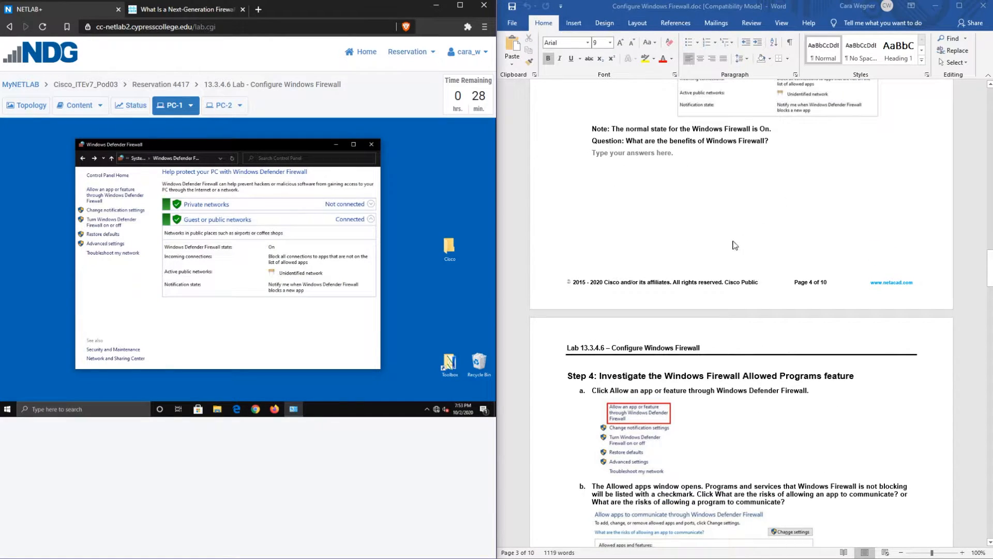
scroll(721, 247, "down", 2)
scroll(719, 245, "down", 3)
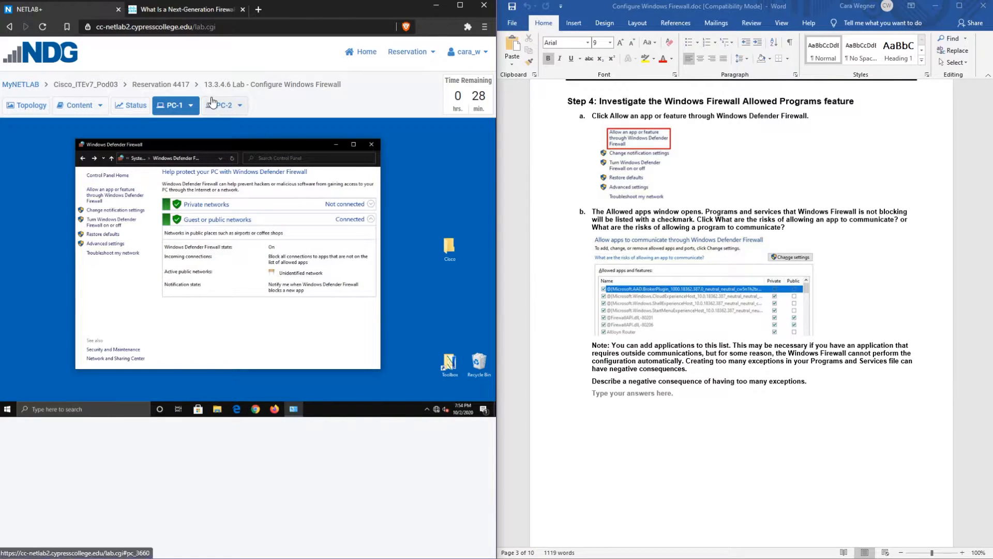
left_click(159, 11)
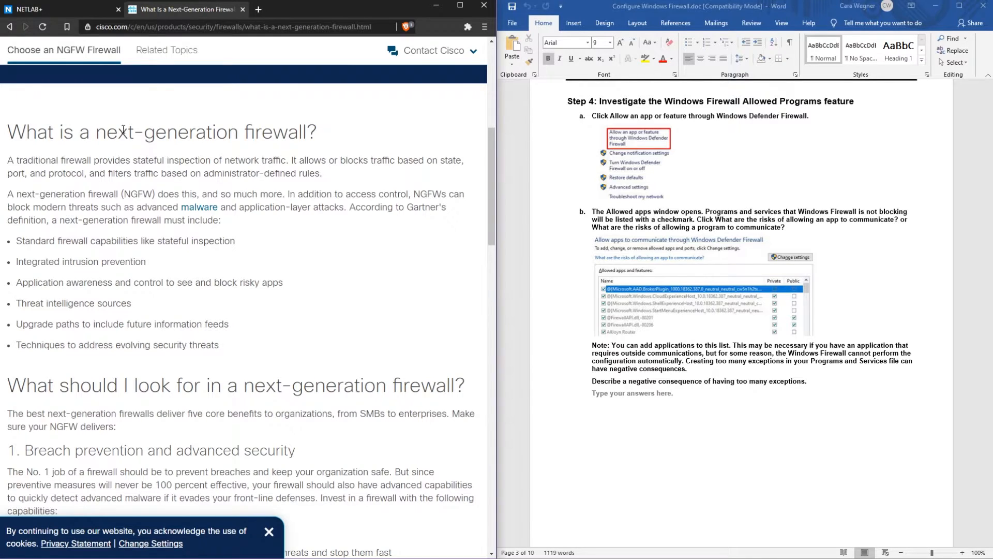
left_click_drag(96, 129, 308, 137)
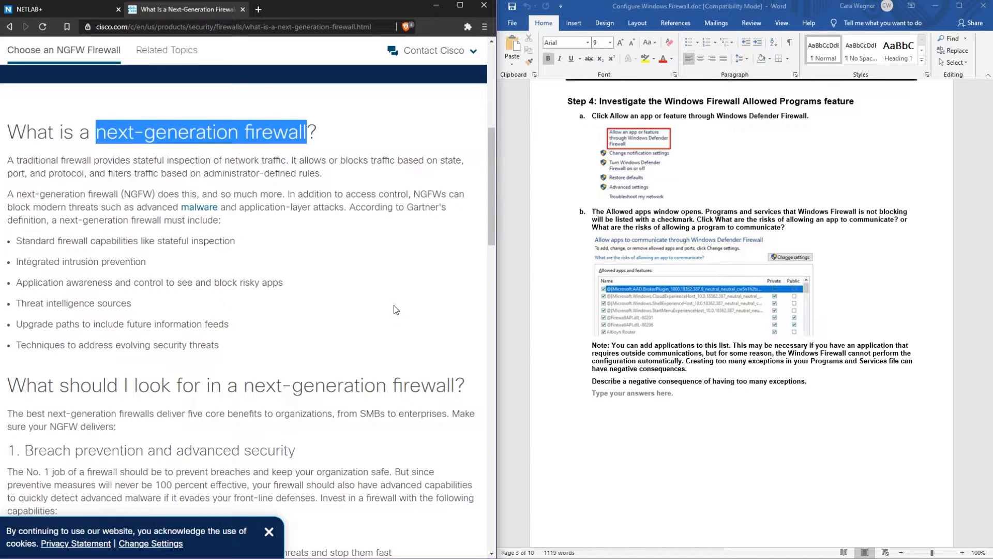
left_click_drag(16, 261, 159, 271)
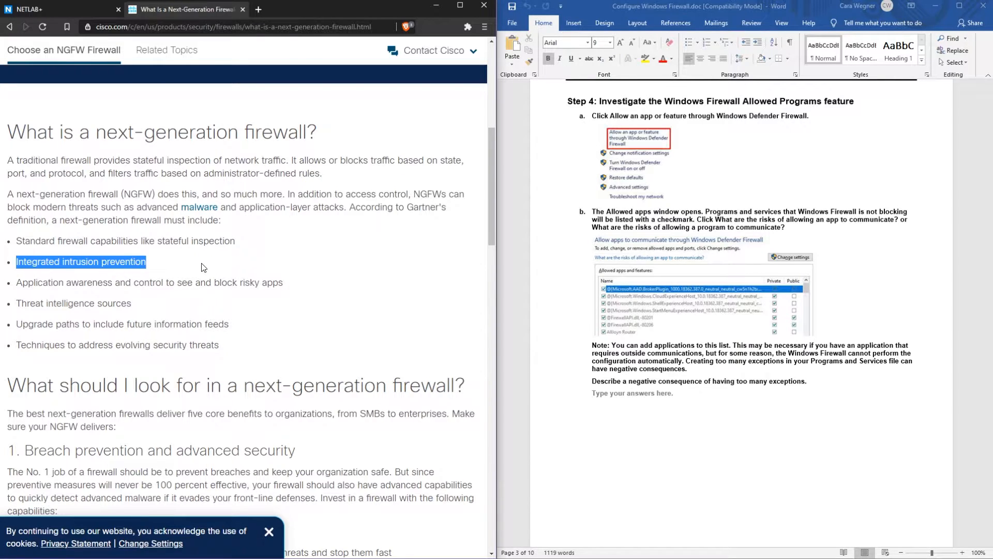
left_click_drag(2, 283, 113, 284)
left_click(273, 315)
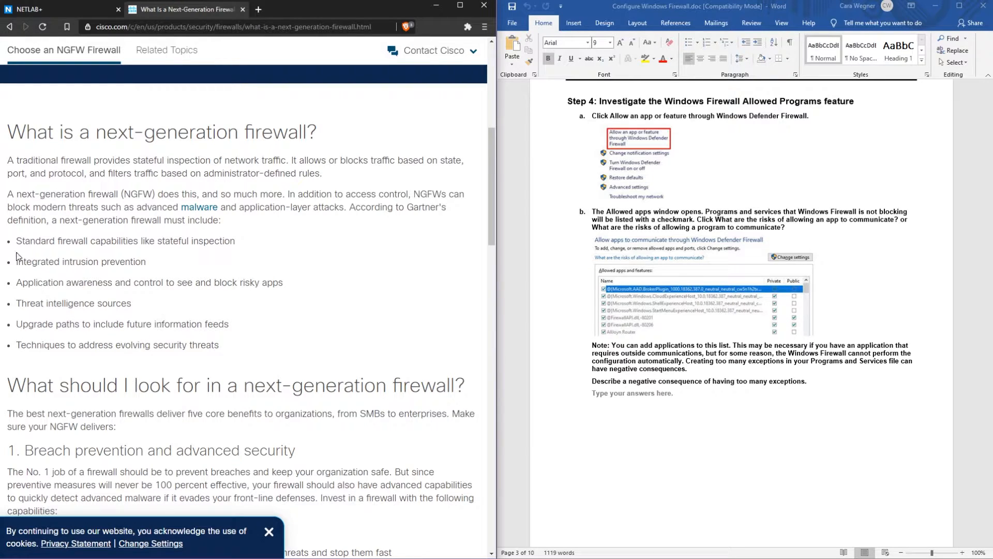
Highlight the Threat intelligence and evolving security threats bullets, then return to the NETLAB+ lab
left_click_drag(16, 303, 131, 306)
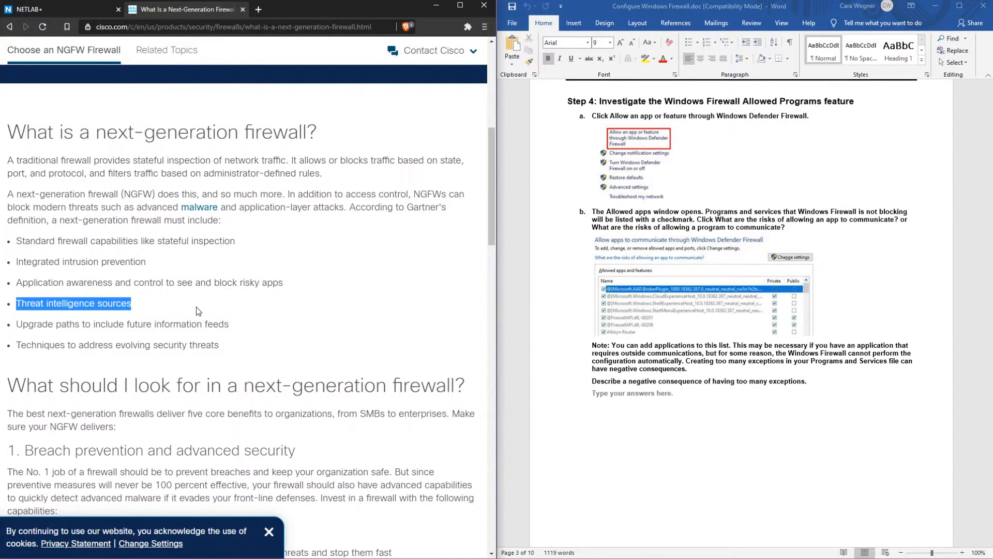
left_click_drag(16, 304, 94, 304)
left_click(166, 309)
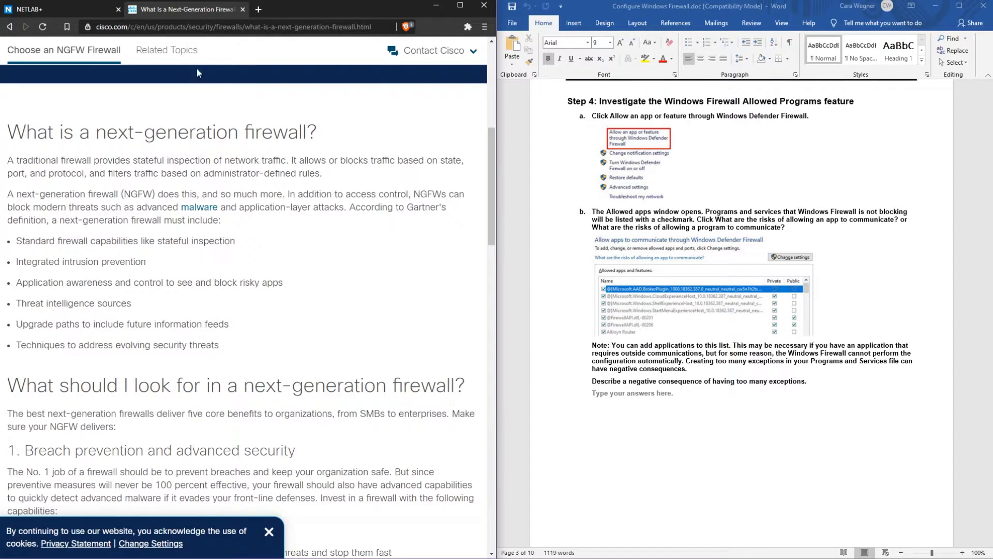
left_click_drag(113, 346, 227, 352)
left_click(228, 351)
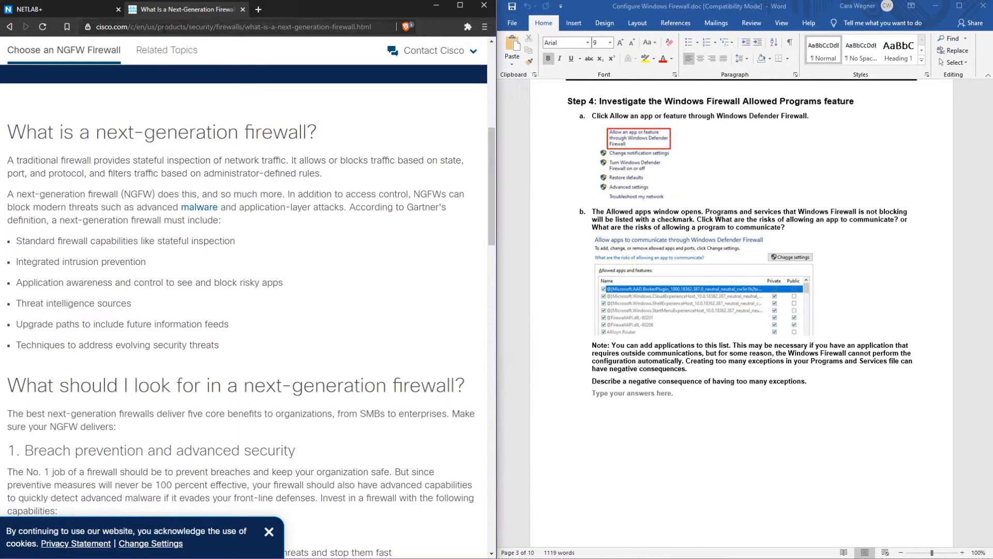
left_click(80, 8)
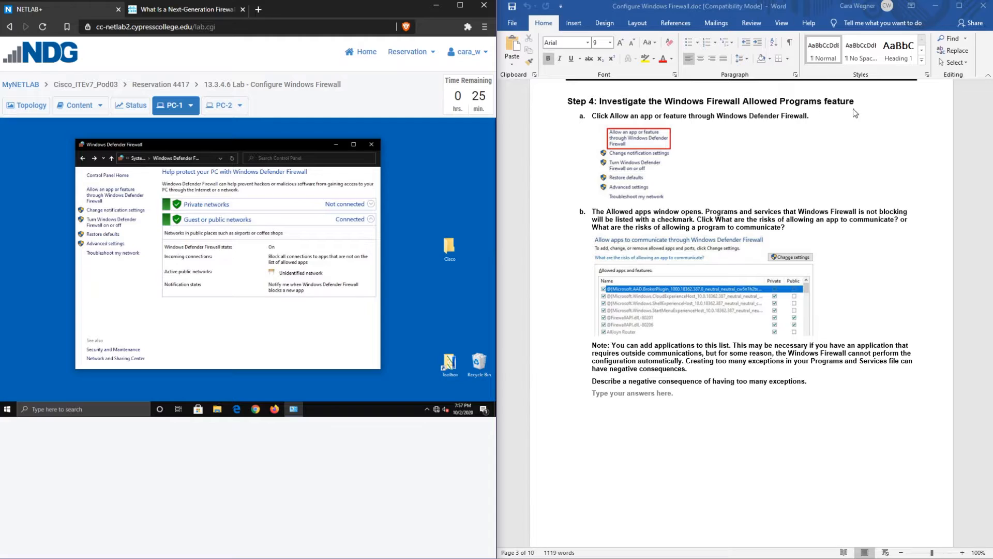
Open the Allowed apps list on PC-1 and scroll through its entries down and back up
left_click(118, 200)
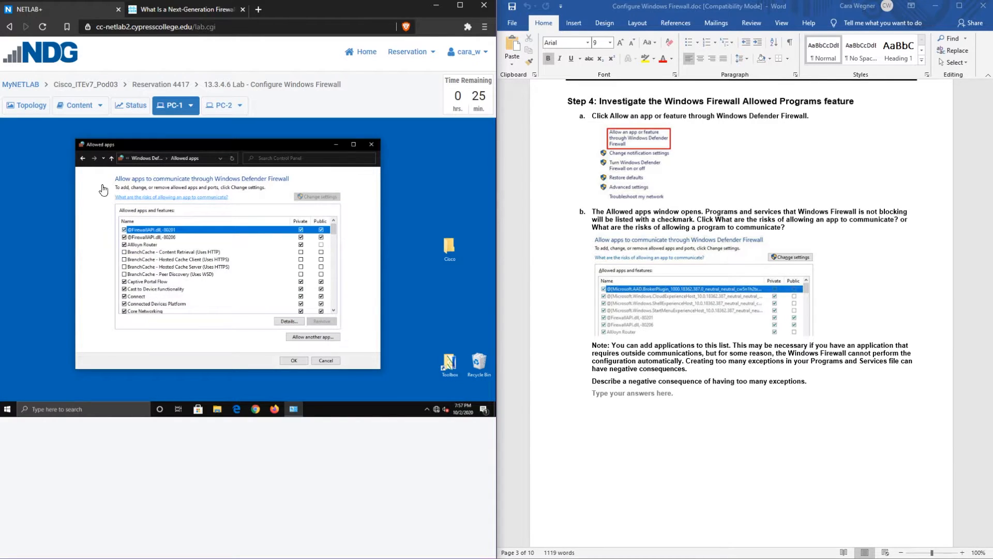
scroll(164, 247, "down", 6)
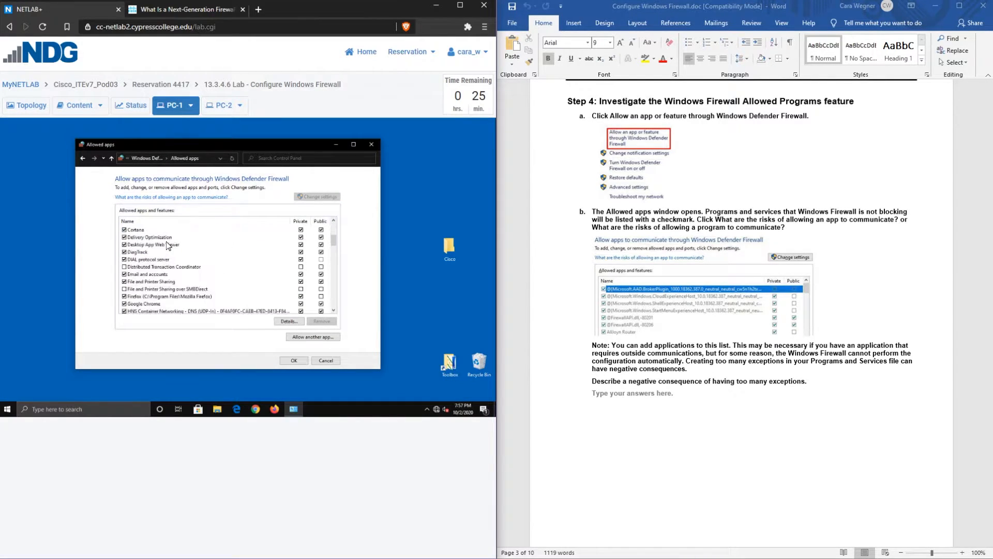
scroll(164, 247, "down", 10)
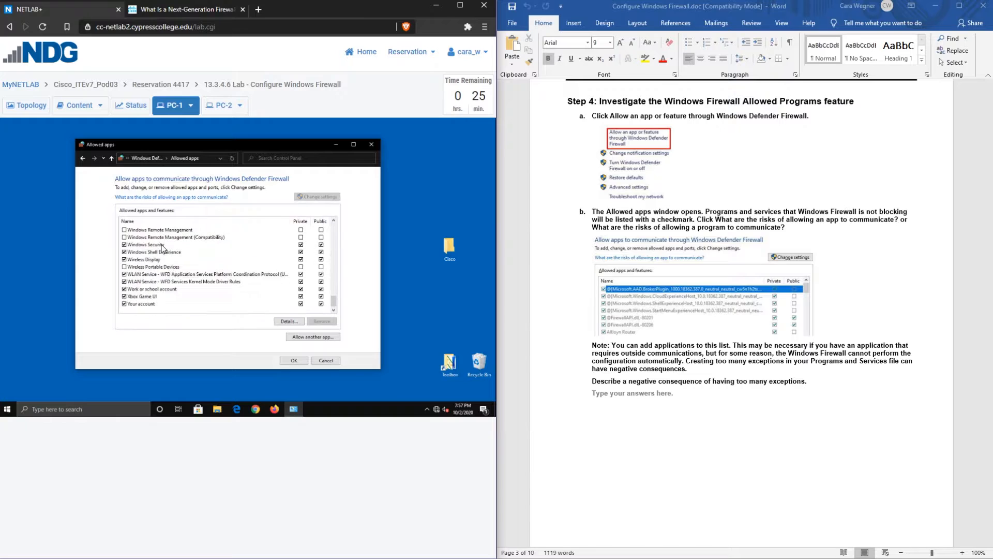
scroll(207, 278, "up", 16)
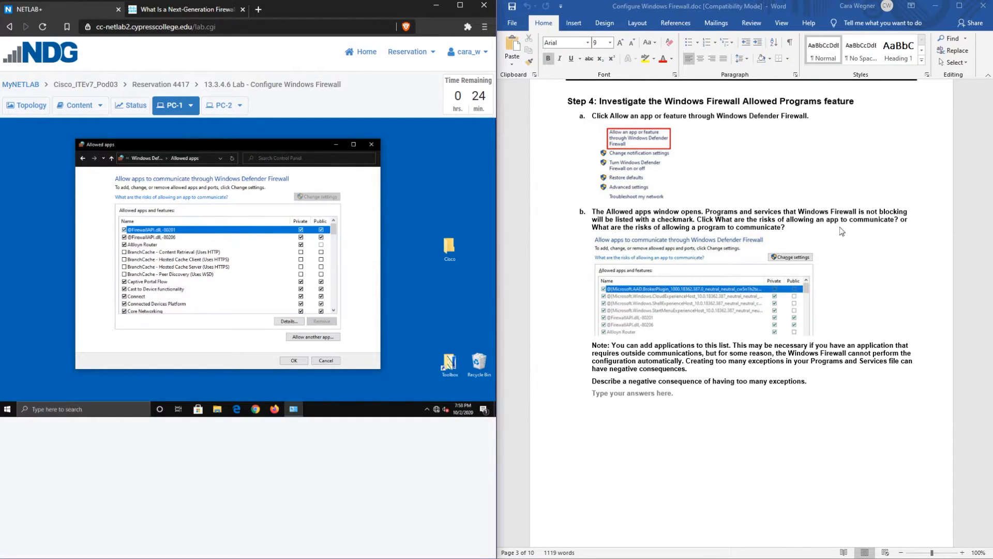
Scroll the lab document to Step 5 and highlight 'too many' in the firewall-exceptions question
scroll(840, 228, "down", 2)
scroll(840, 228, "down", 3)
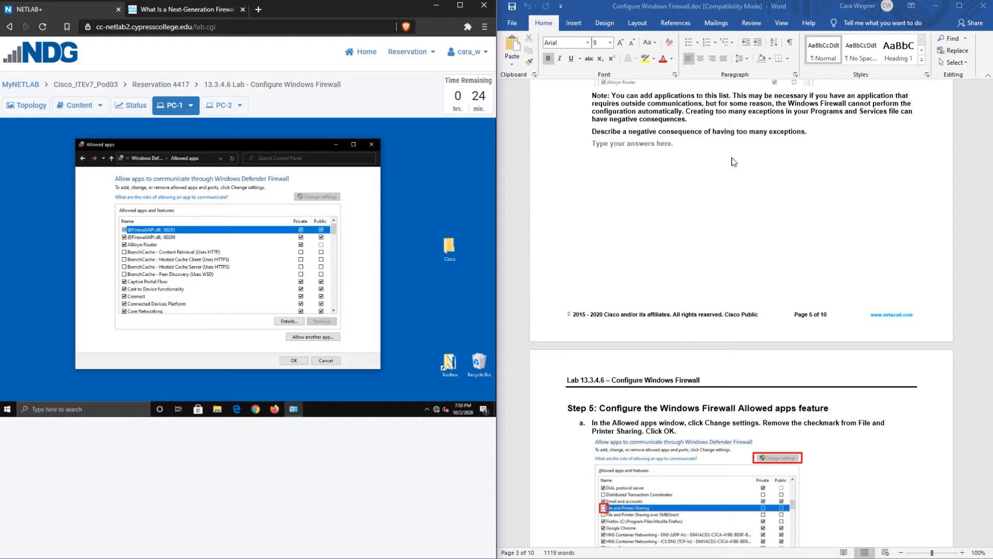
left_click(733, 137)
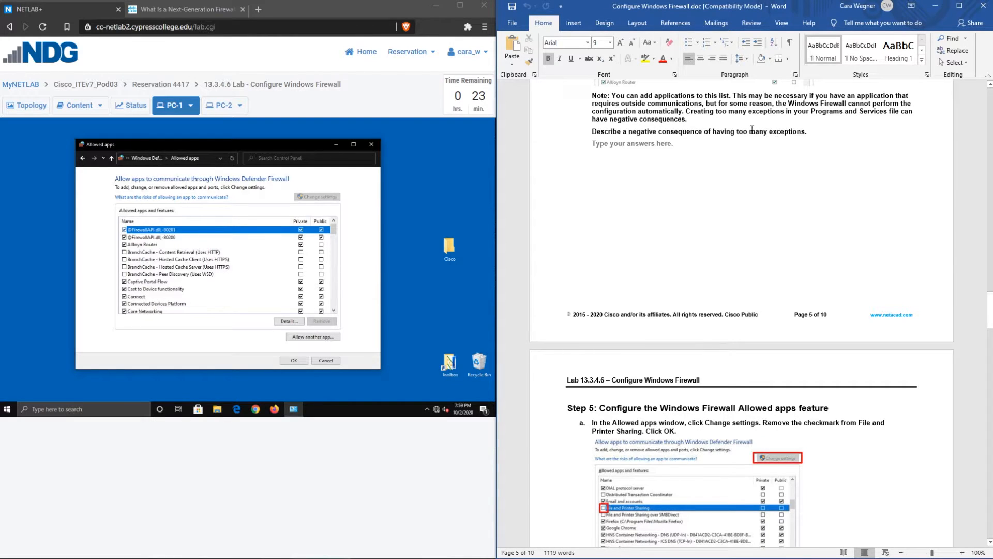
left_click_drag(737, 132, 768, 131)
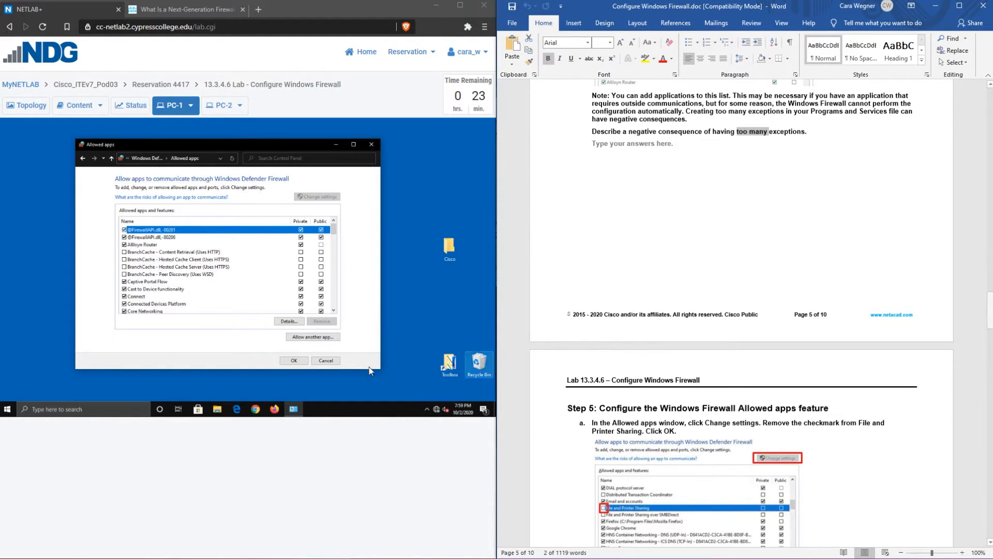
Scroll through PC-1's Allowed apps list and back up, then bring all of Word's Step 5 into view
left_click(342, 309)
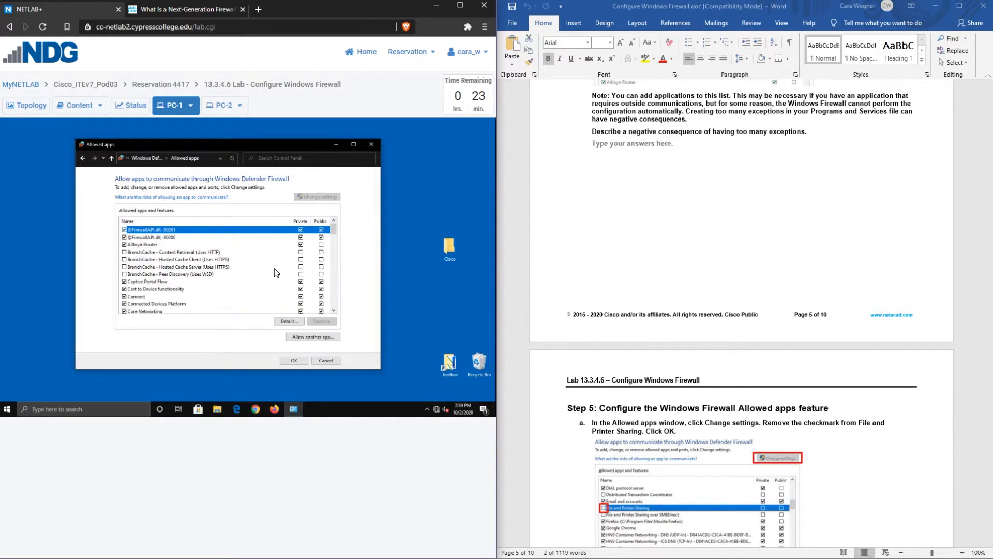
scroll(275, 273, "down", 1)
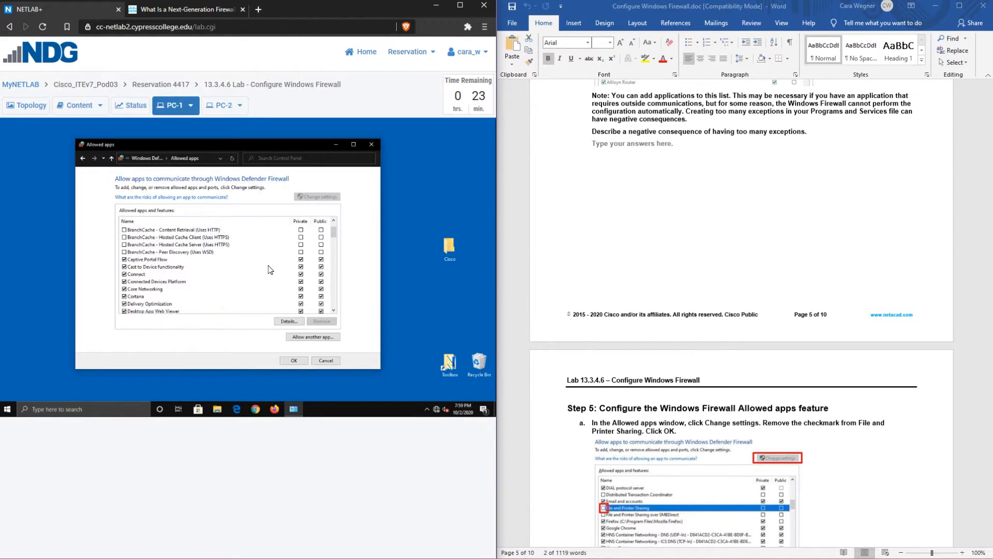
scroll(224, 277, "down", 4)
scroll(207, 288, "down", 8)
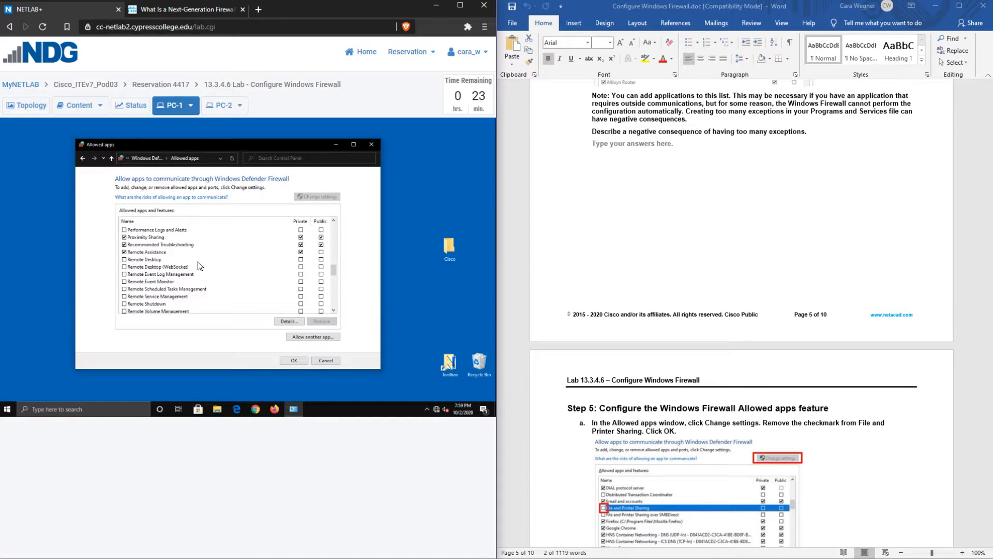
scroll(269, 270, "down", 5)
scroll(269, 269, "down", 6)
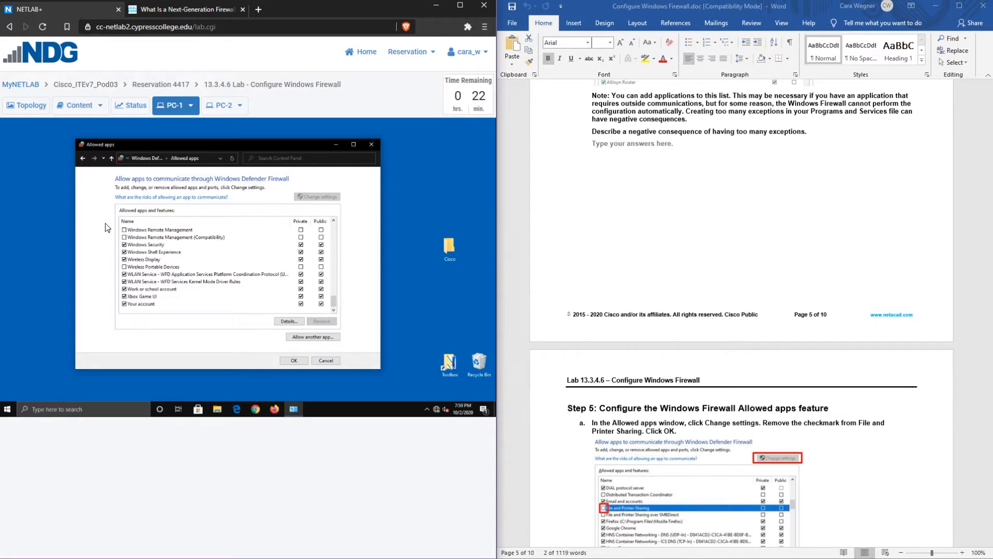
scroll(249, 278, "up", 15)
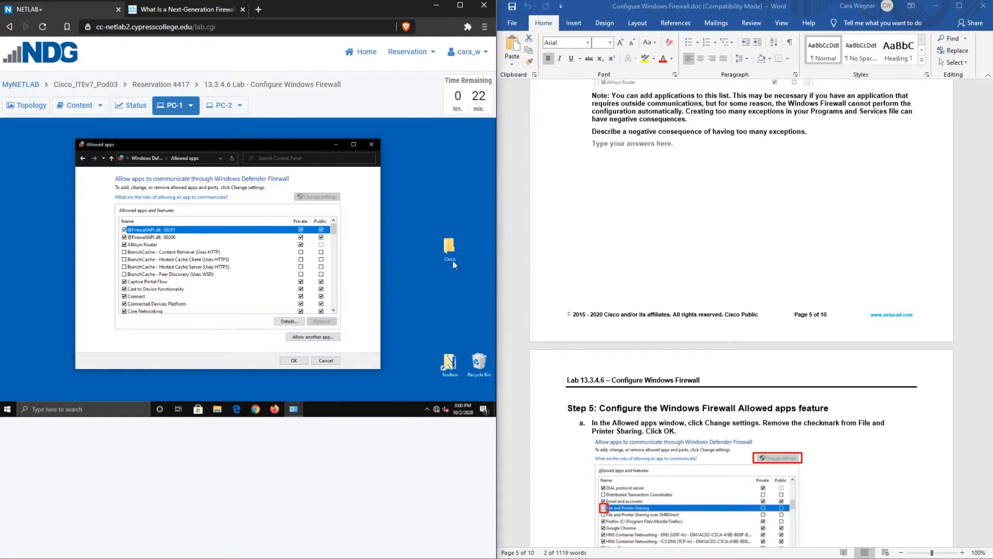
scroll(172, 247, "down", 3)
scroll(170, 245, "down", 20)
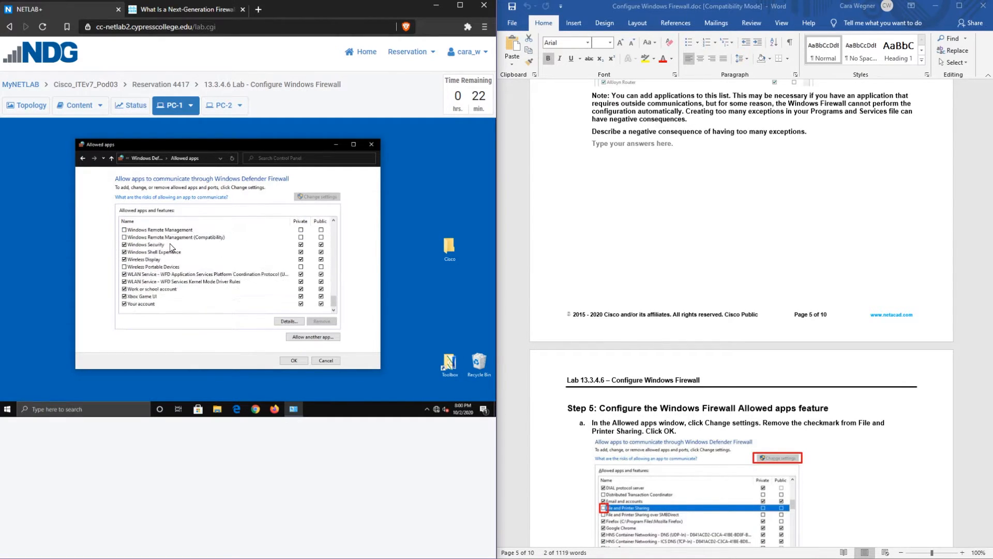
scroll(170, 247, "up", 15)
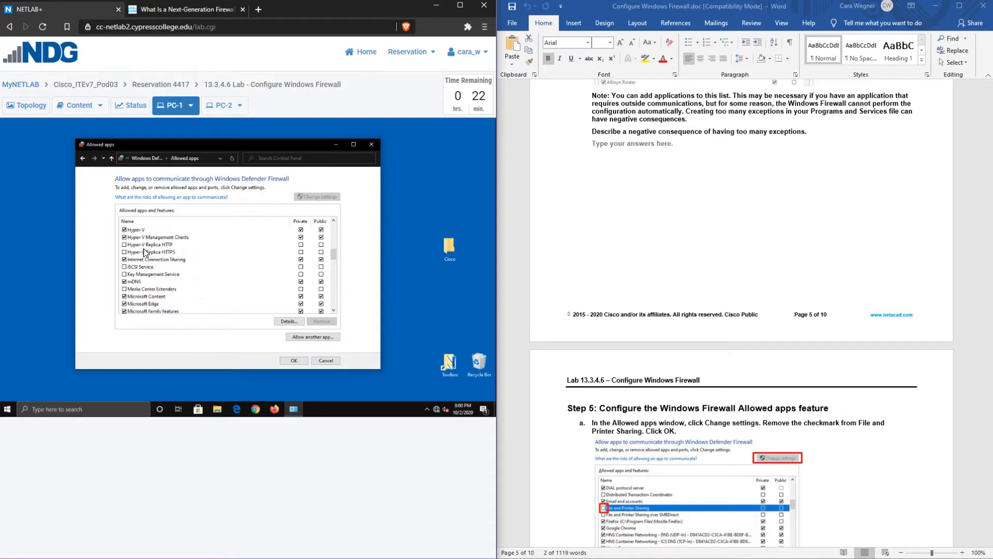
scroll(147, 252, "up", 10)
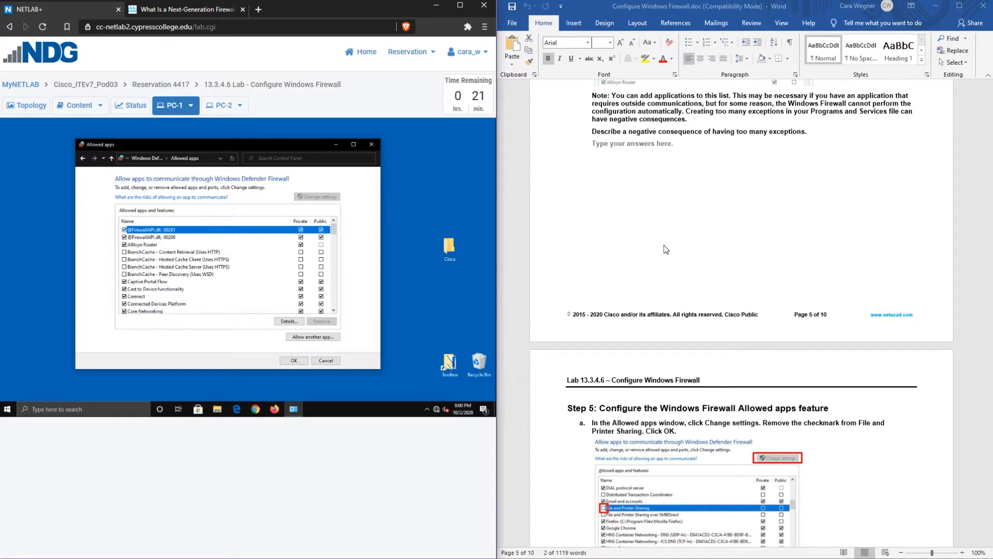
scroll(667, 248, "down", 4)
scroll(665, 249, "down", 7)
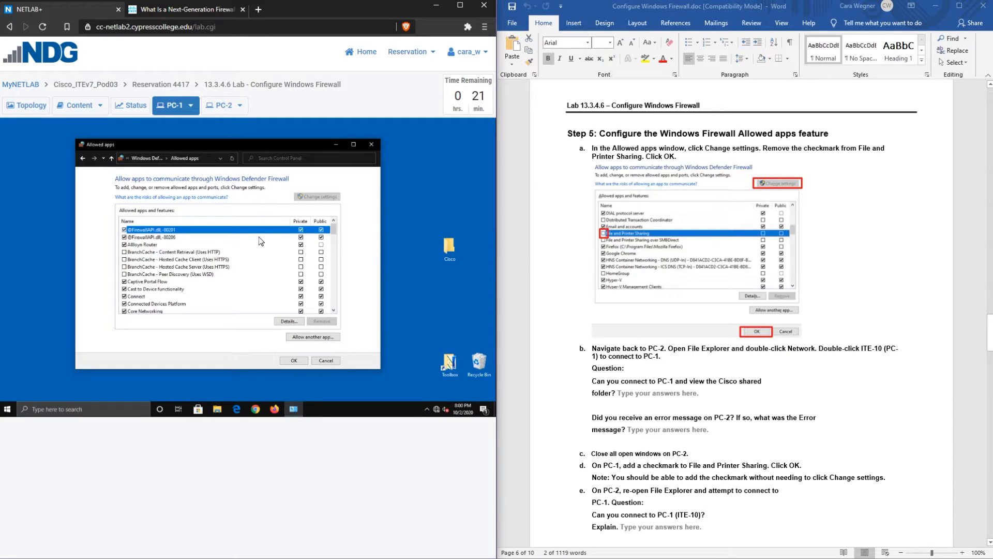
Uncheck File and Printer Sharing in PC-1's Allowed apps list
scroll(167, 253, "down", 5)
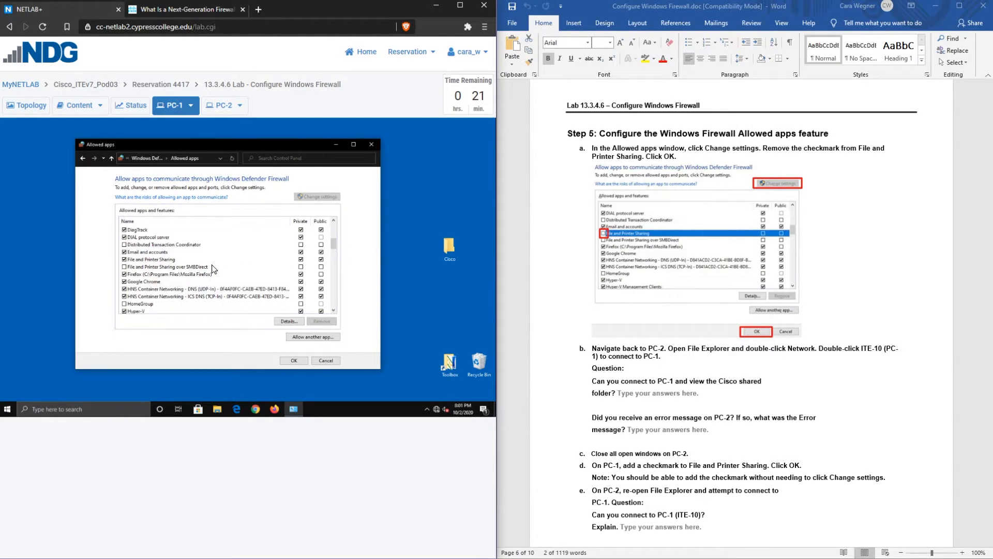
left_click(124, 260)
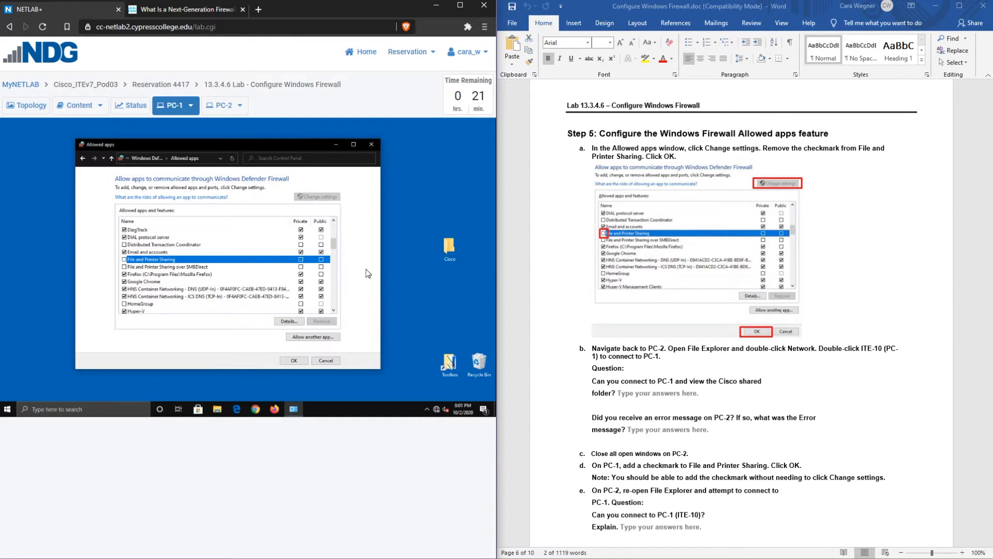
On PC-2, open File Explorer and browse to \\ITE-10 from the Network address bar
left_click(215, 107)
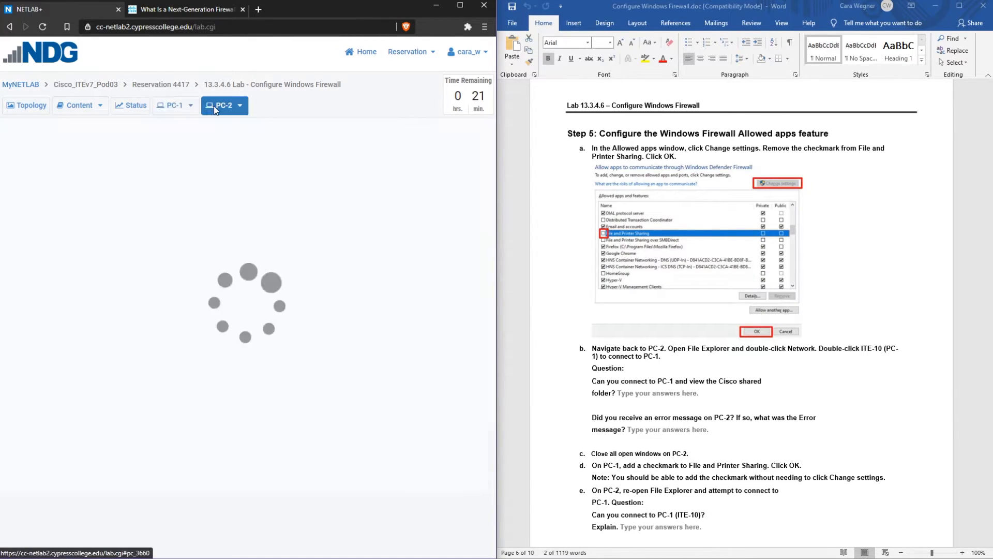
left_click(54, 409)
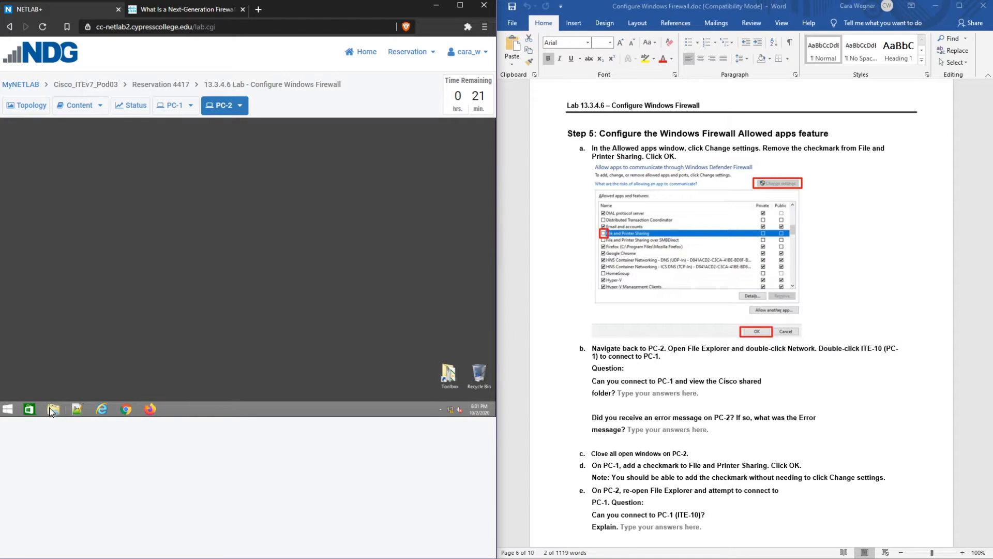
left_click(87, 308)
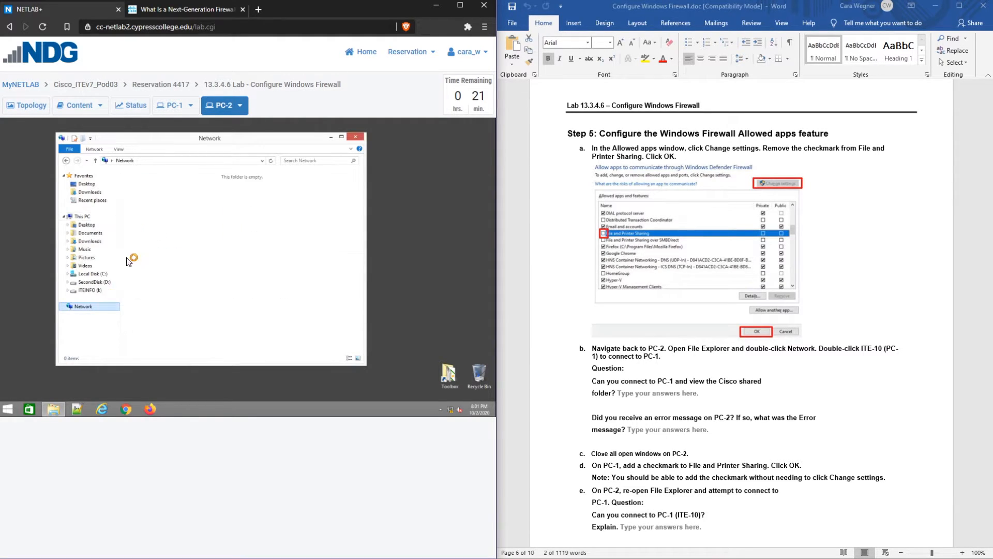
left_click(150, 161)
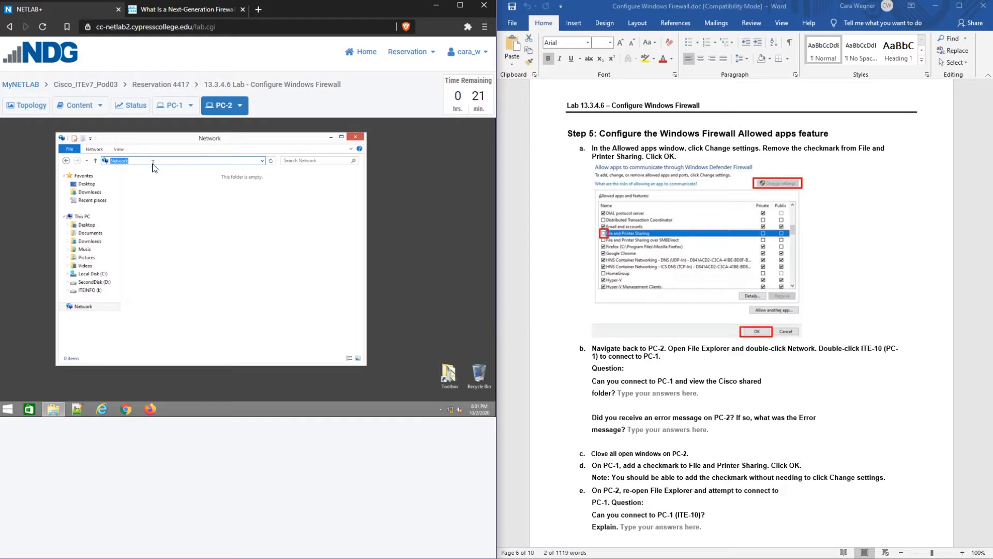
type("\\")
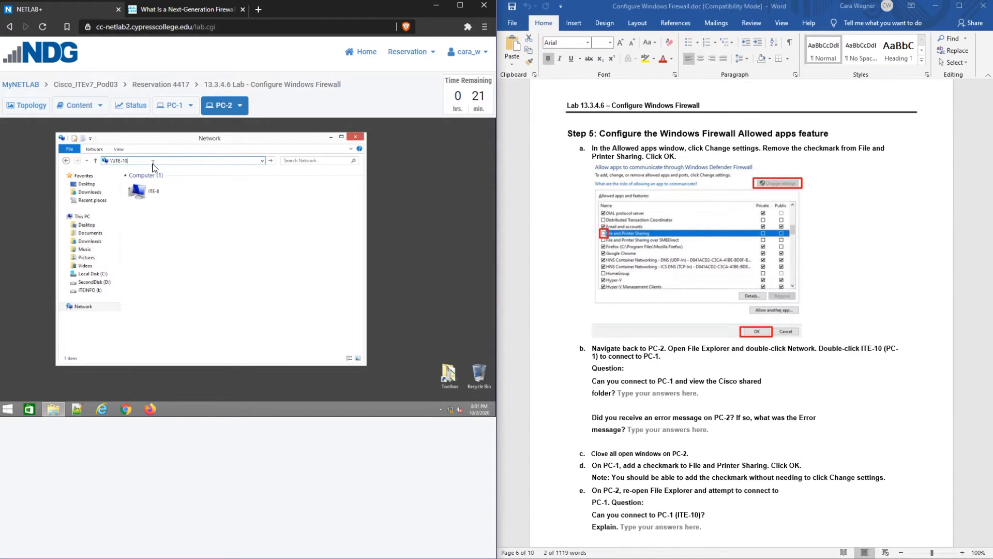
type("\\ITE-10")
key("Return")
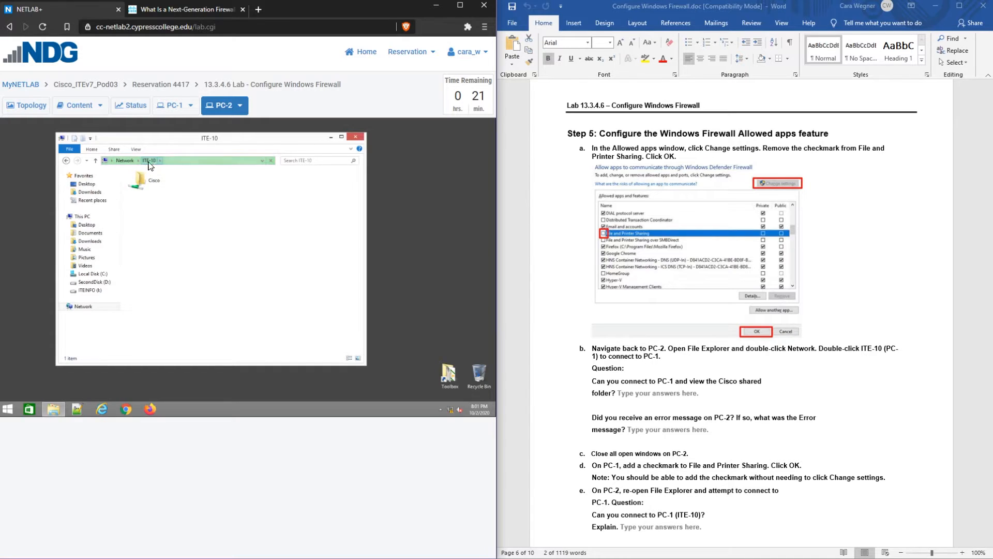
Open ITE-10's Cisco folder to see it is empty, then go back to the share
double_click(173, 186)
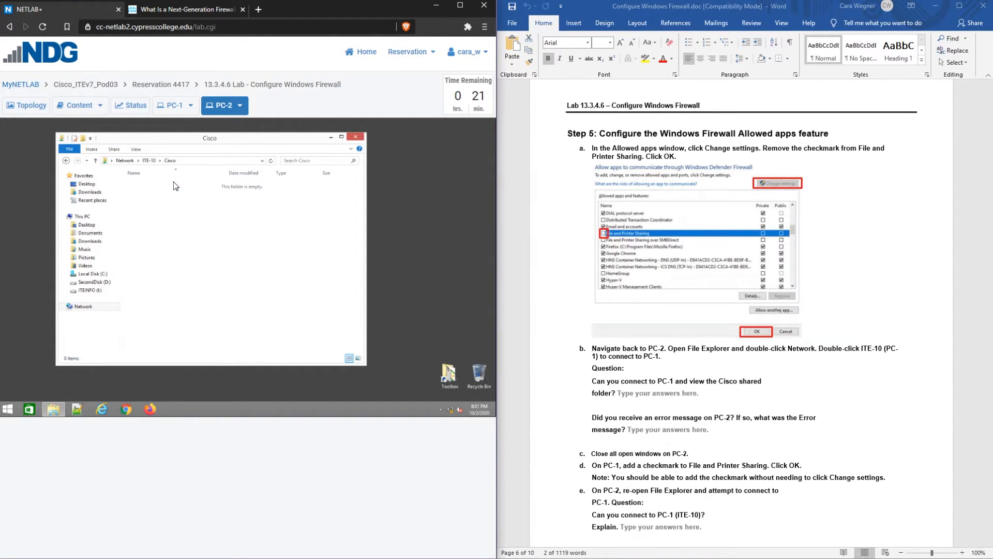
left_click(155, 161)
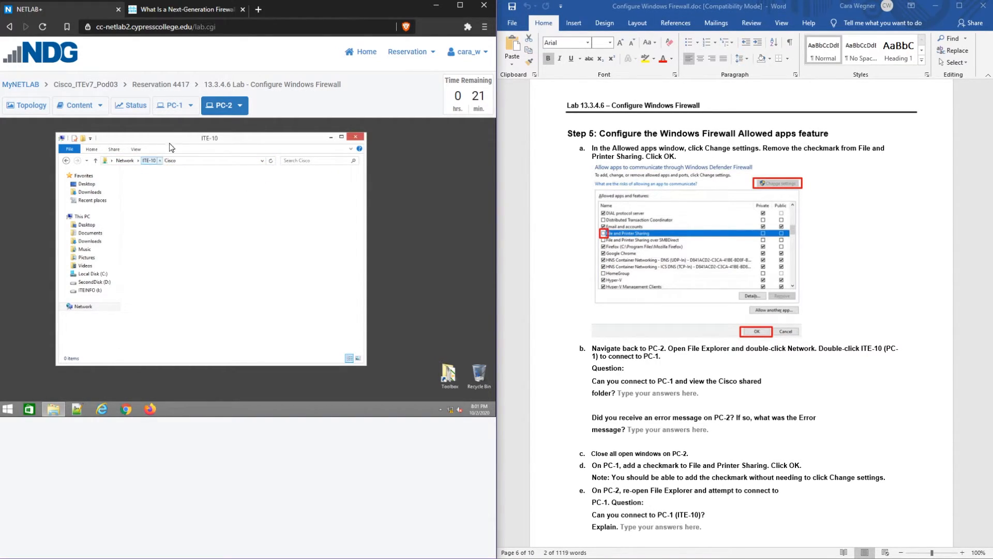
left_click(177, 109)
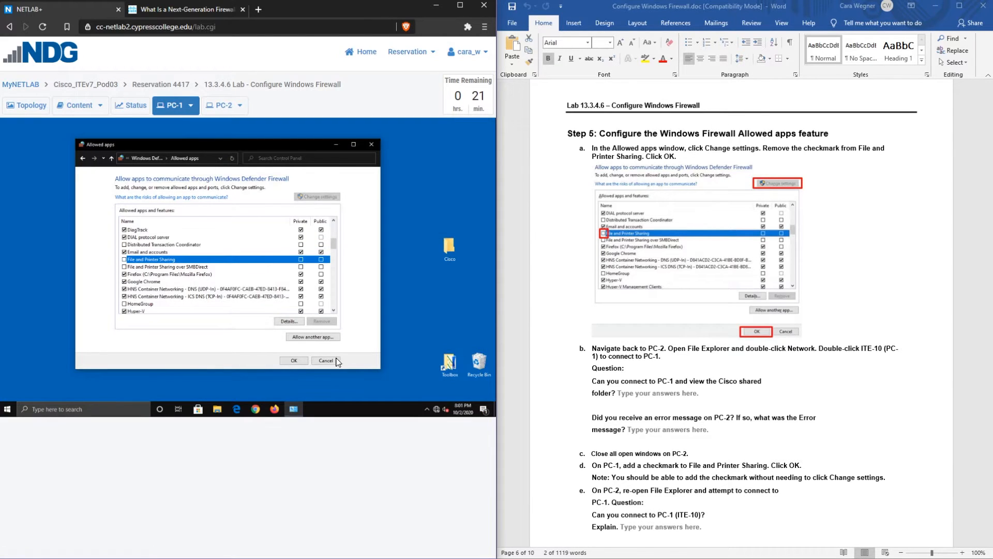
Apply PC-1's firewall change with OK, then refresh ITE-10 on PC-2, which now shows no Cisco share
left_click(298, 361)
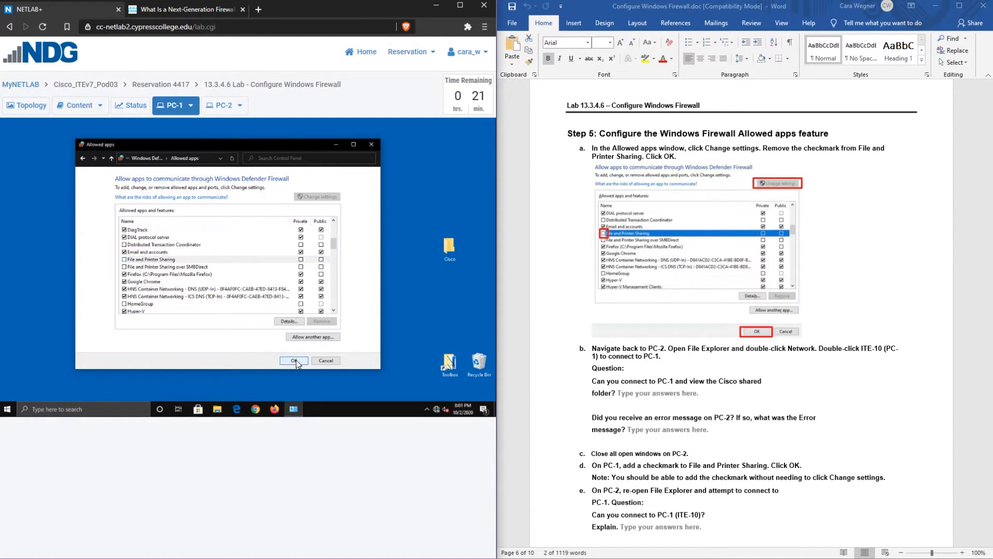
left_click(110, 195)
left_click(224, 107)
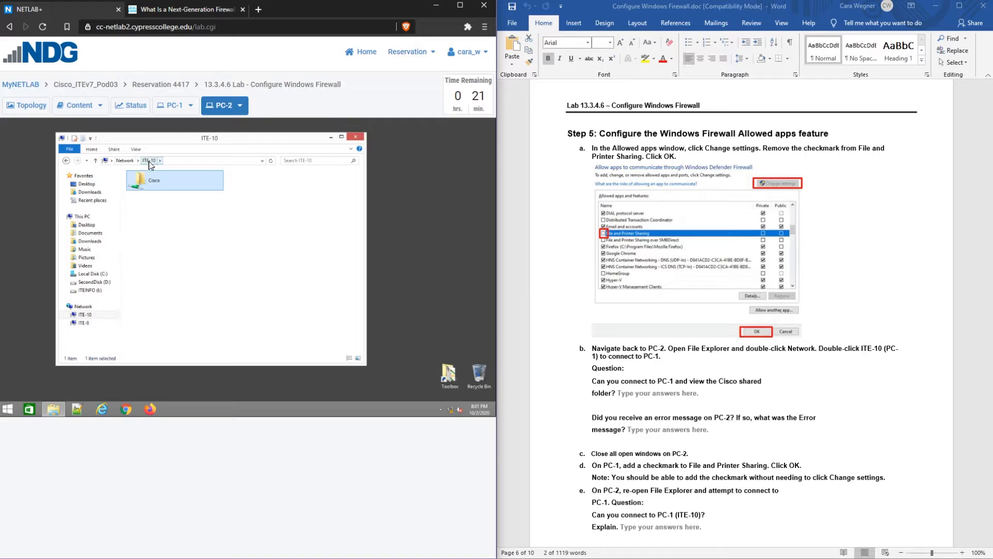
left_click(130, 161)
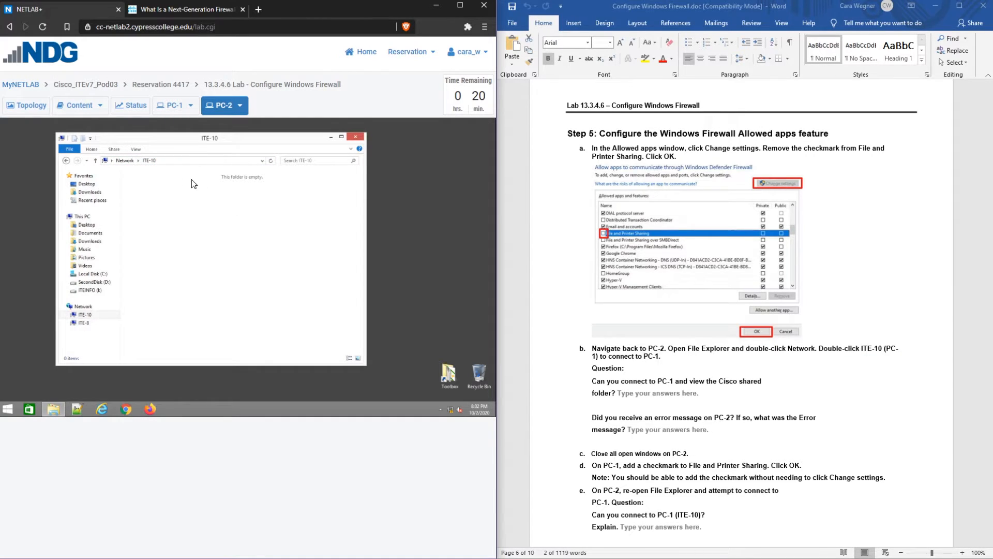
Check the Cisco folder's Advanced Sharing on PC-1, confirm it is still shared as Cisco, and close Properties
left_click(161, 106)
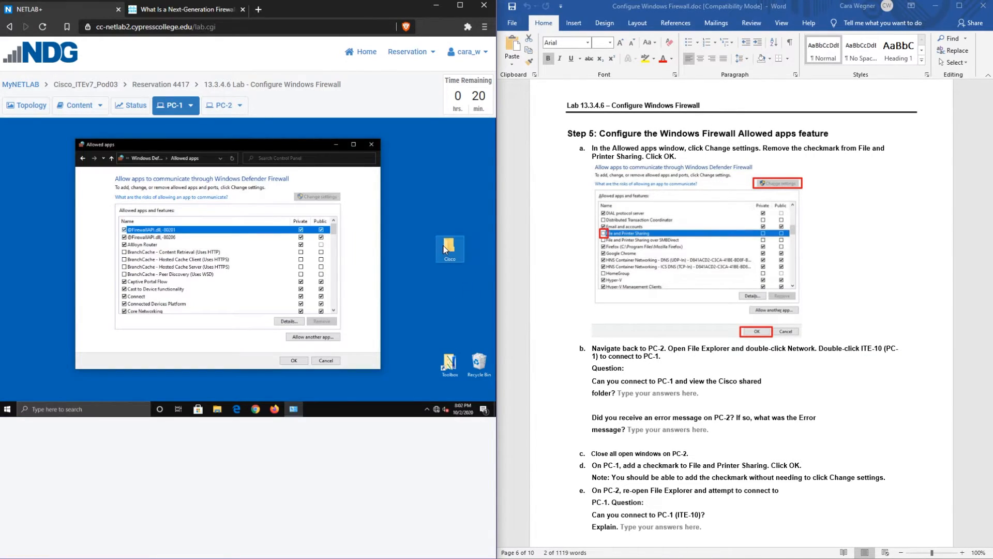
left_click(448, 248)
right_click(448, 248)
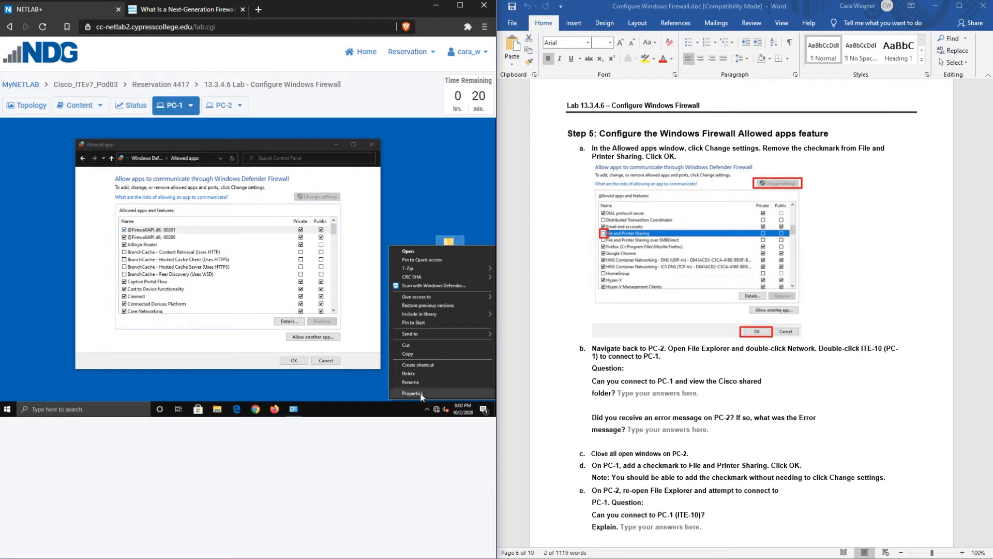
left_click(421, 393)
left_click(383, 229)
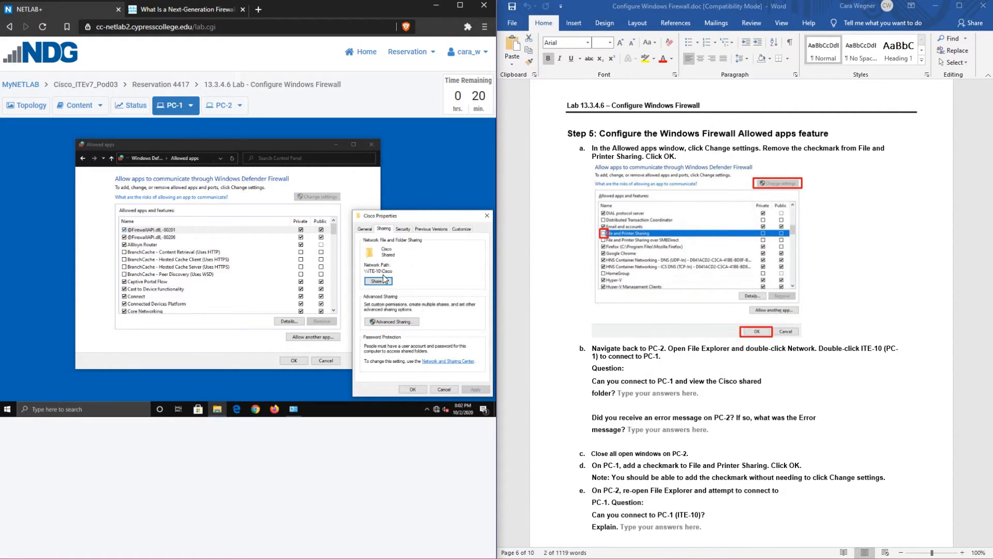
left_click(393, 322)
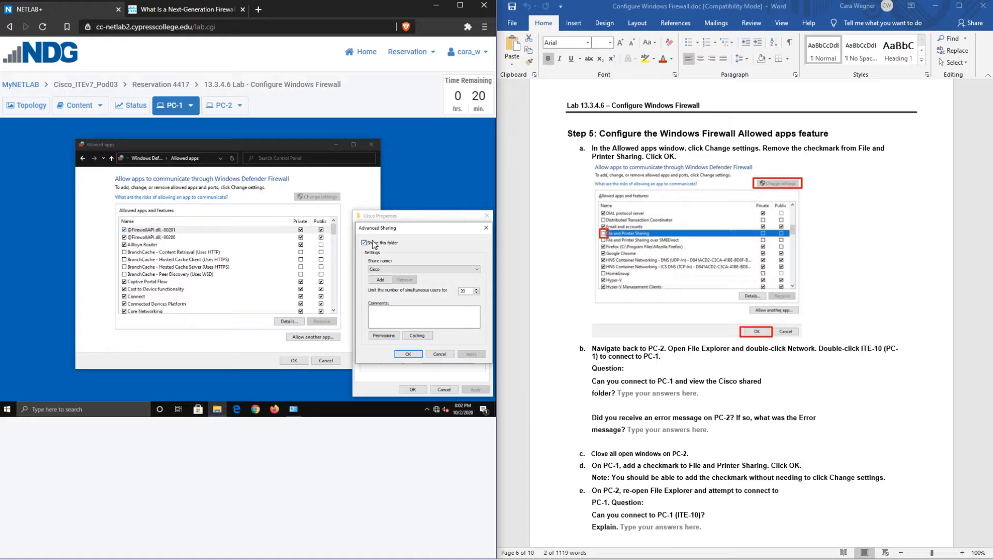
left_click(410, 354)
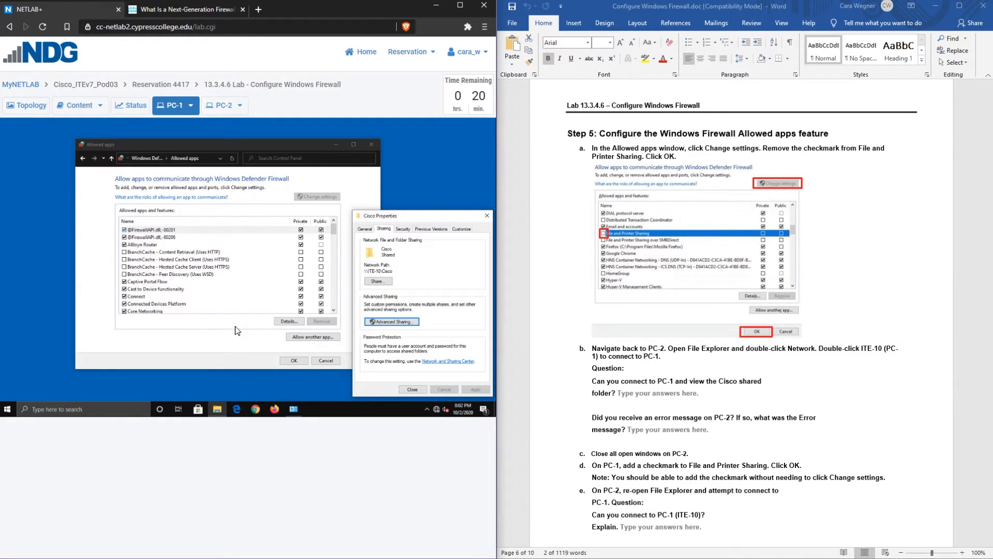
left_click(412, 389)
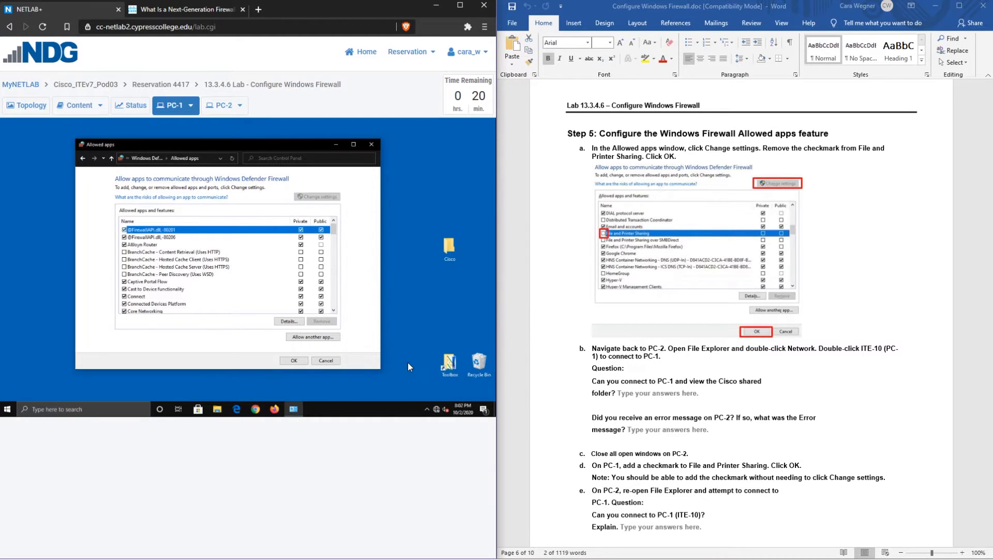
On PC-2, try opening \ite_10 from the Network address bar and dismiss the resulting error
left_click(215, 106)
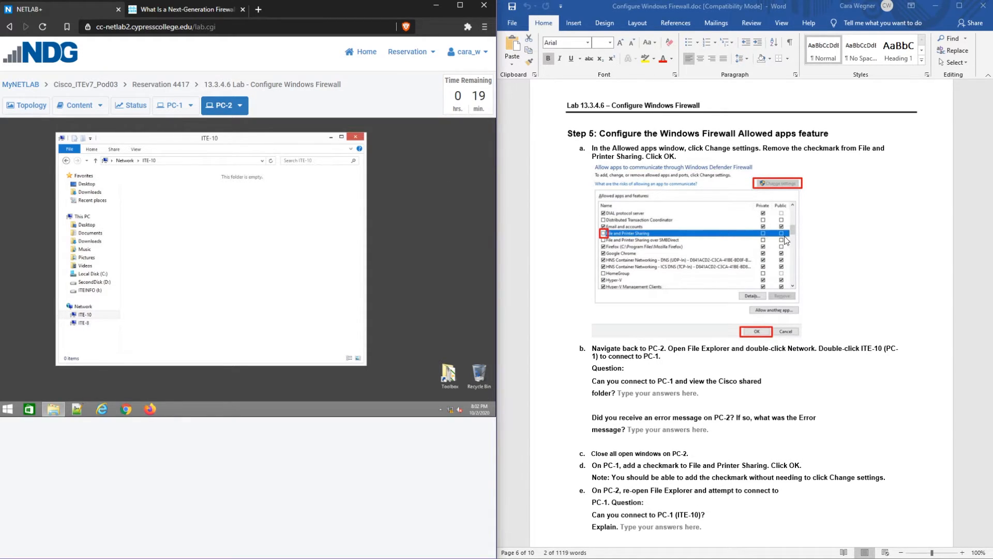
scroll(913, 228, "down", 3)
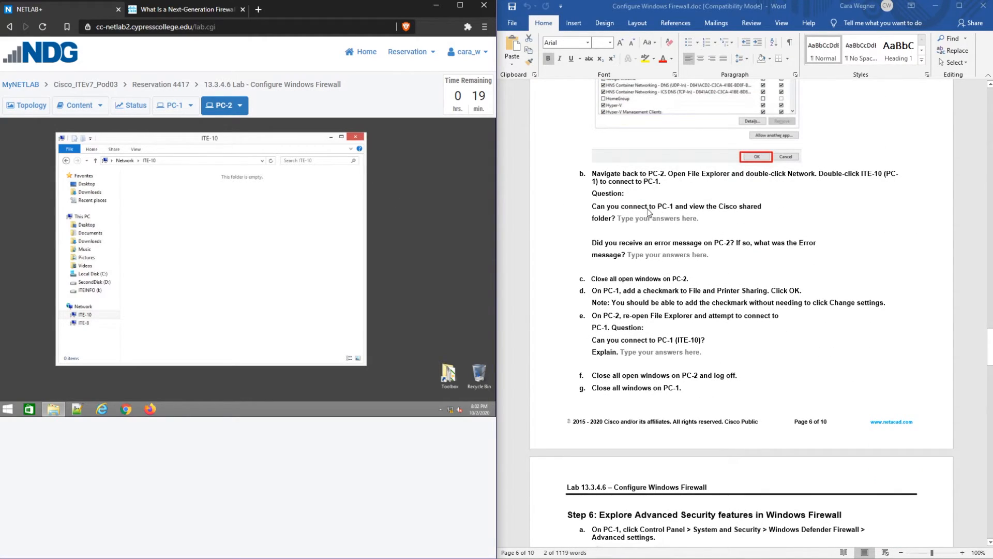
left_click(131, 163)
left_click(148, 163)
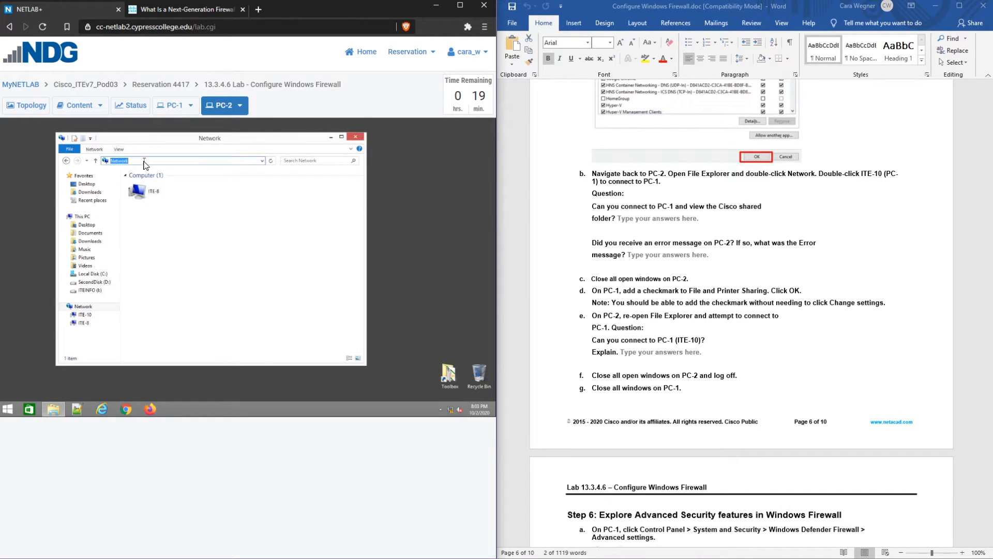
type("\\ite_10")
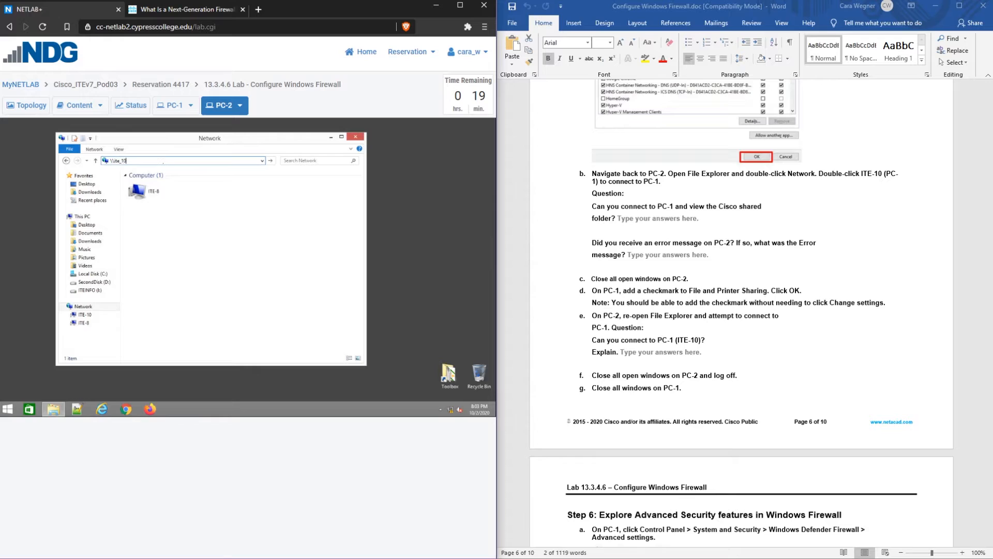
key("Return")
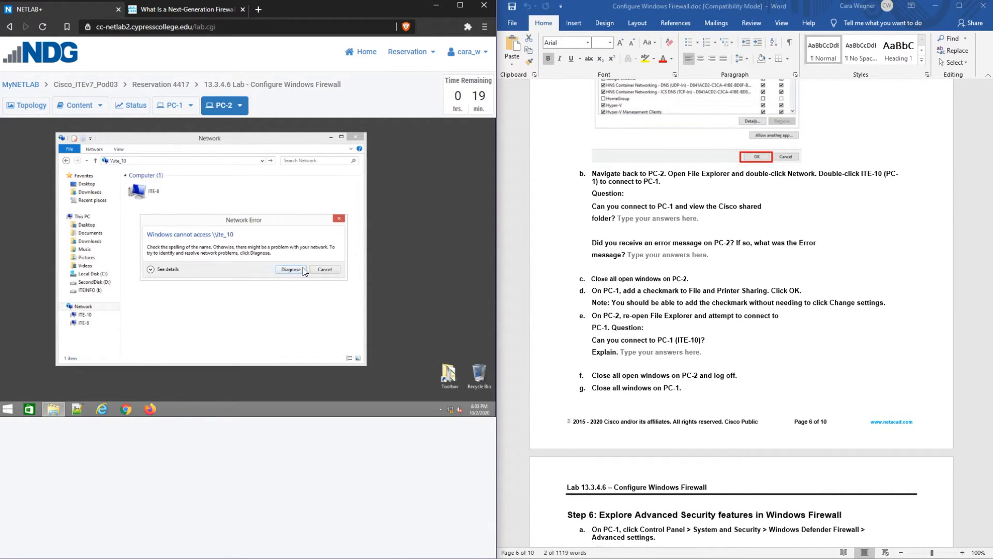
left_click(325, 269)
Correct the address to ITE-10 and retry, getting the 'Windows cannot access \\ITE-10' Network Error
left_click(118, 160)
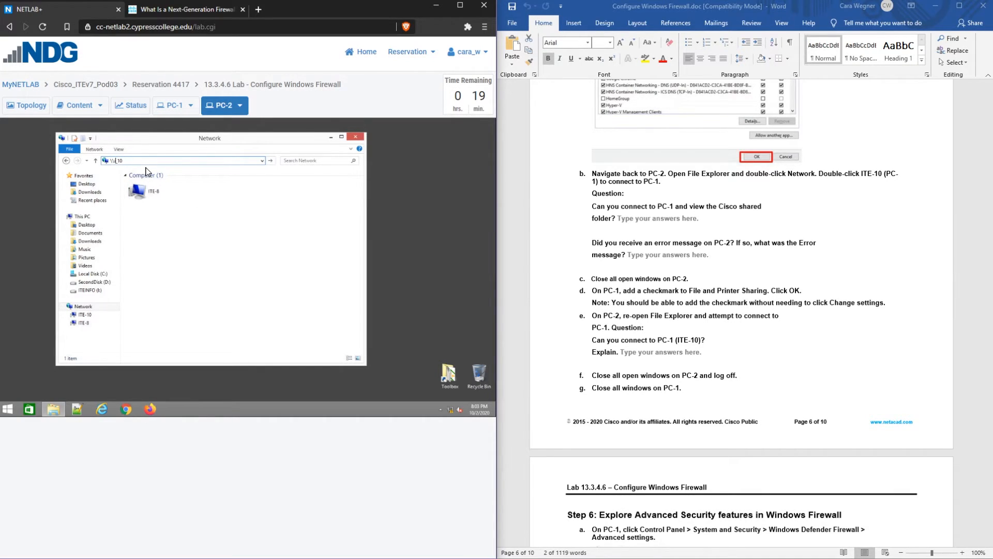
type("ITE-")
key("Return")
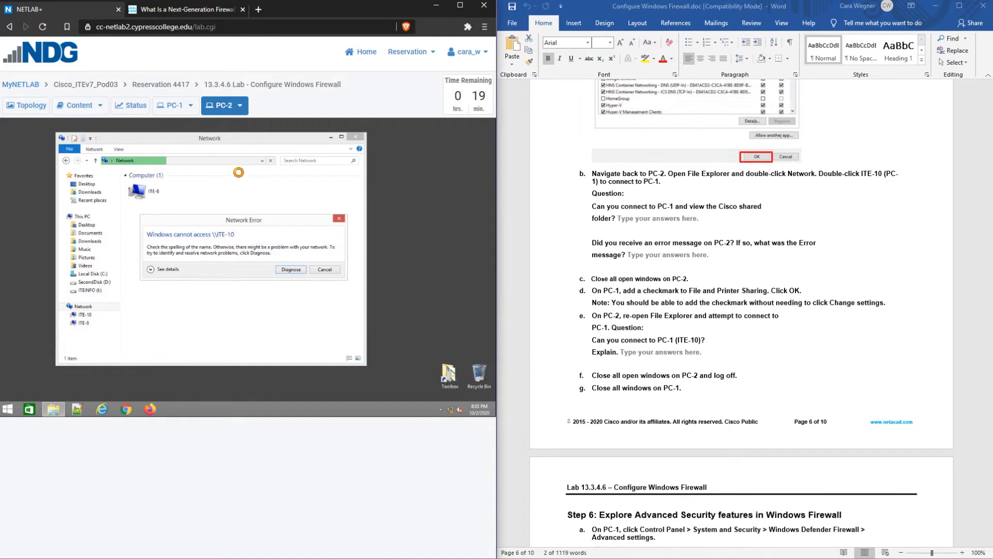
left_click(175, 111)
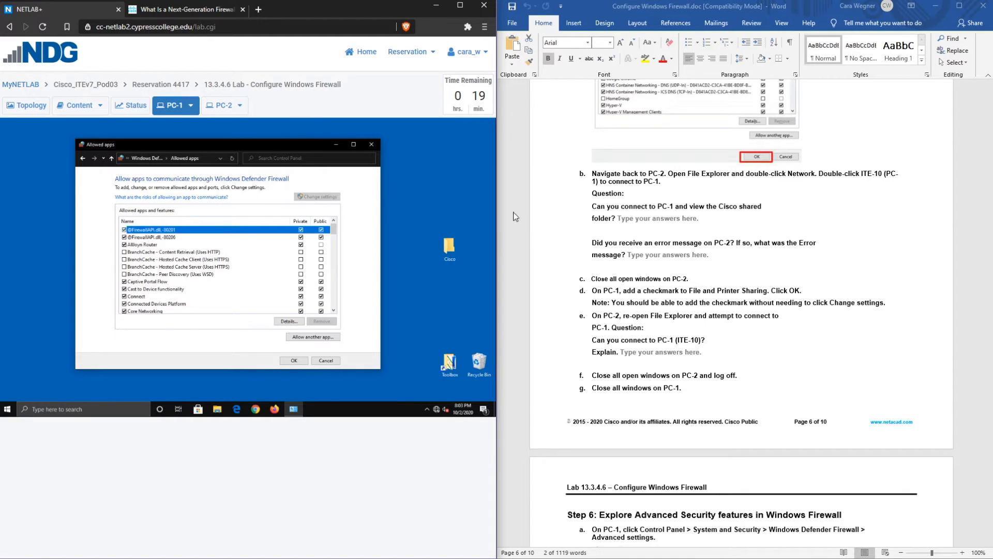
On PC-2, dismiss the network error and close the Network file window
scroll(543, 222, "down", 1)
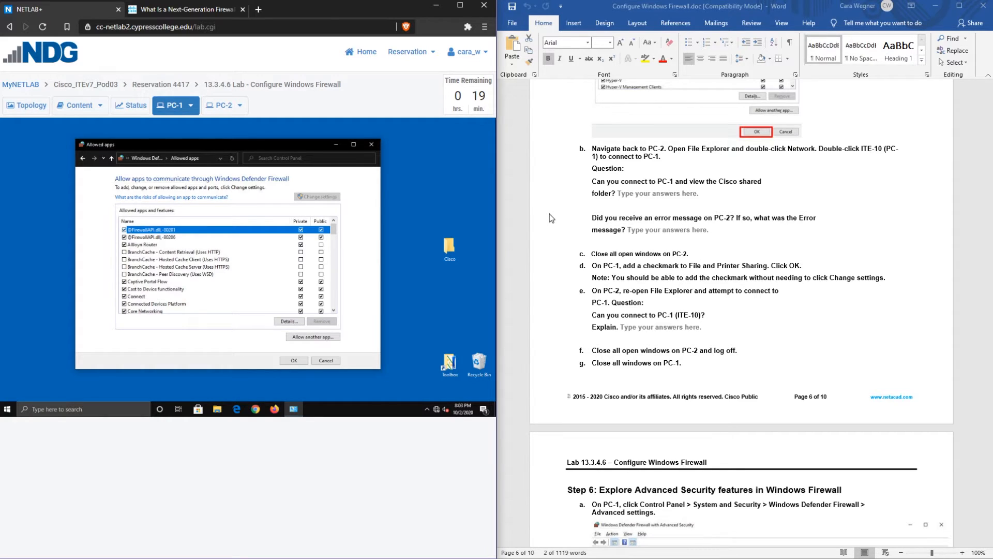
left_click(224, 105)
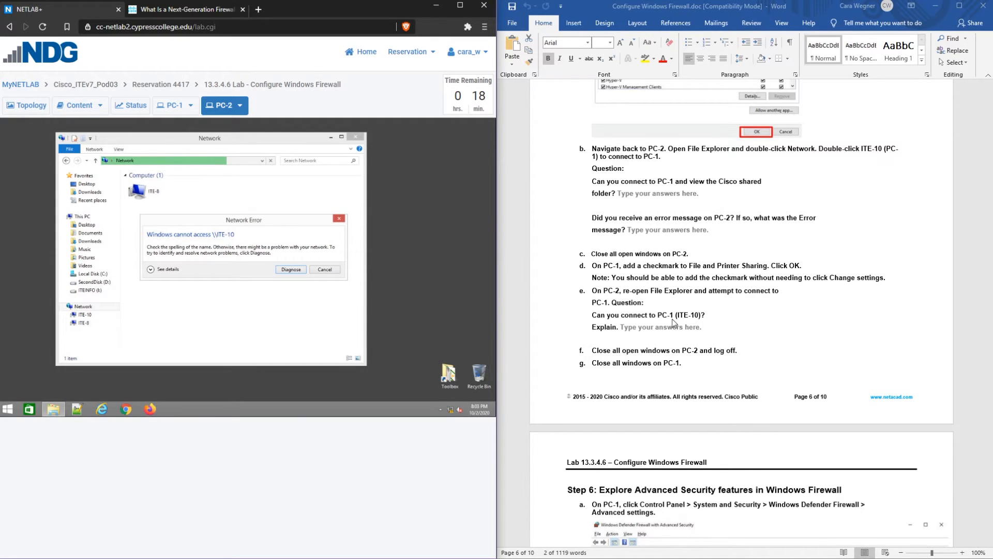
left_click(170, 106)
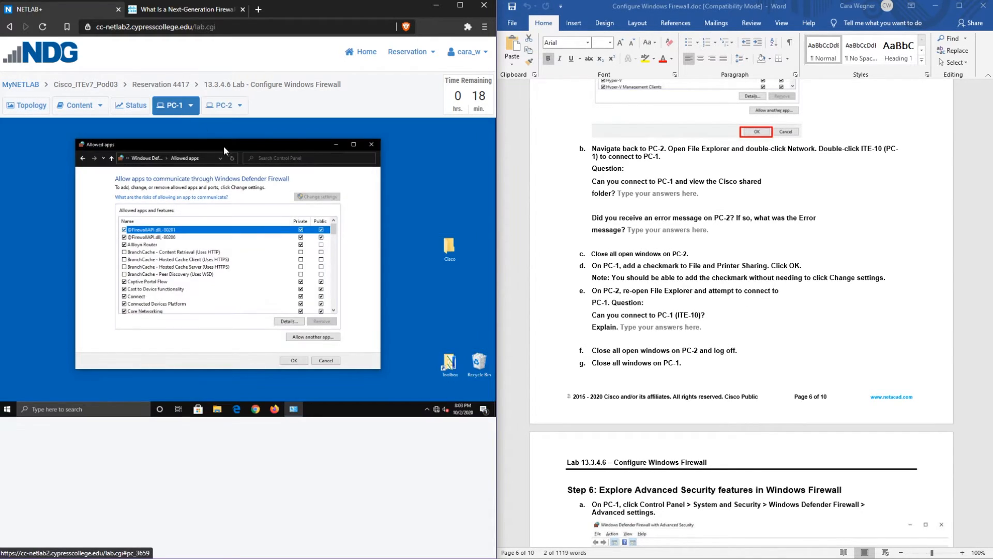
left_click(224, 106)
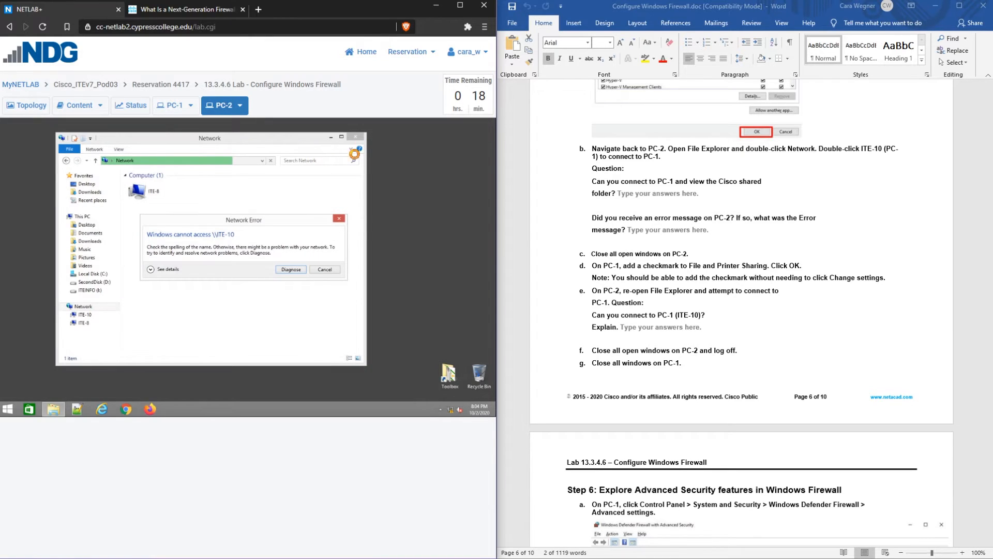
left_click(324, 269)
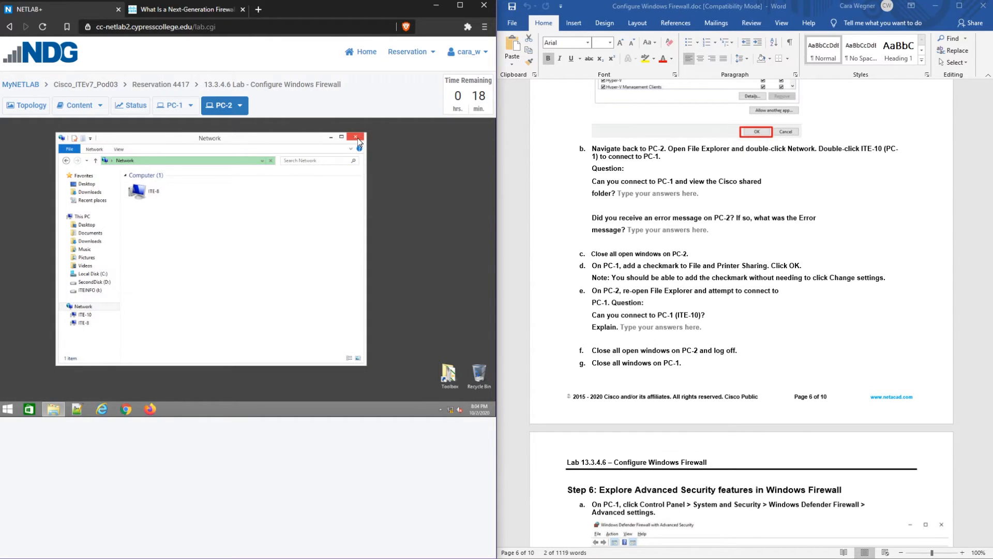
left_click(358, 138)
left_click(173, 106)
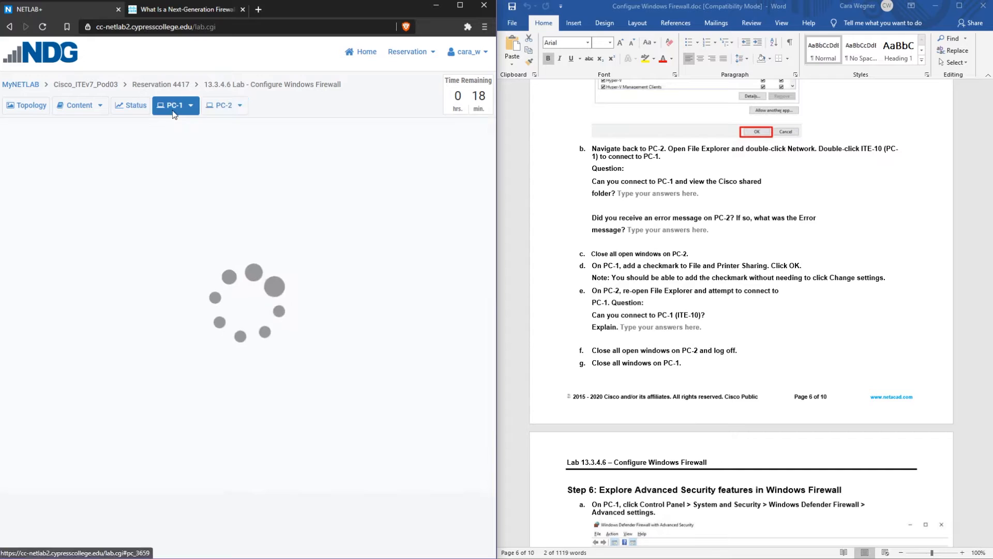
Re-allow File and Printer Sharing on PC-1 for private and public networks and save with OK
scroll(131, 280, "down", 7)
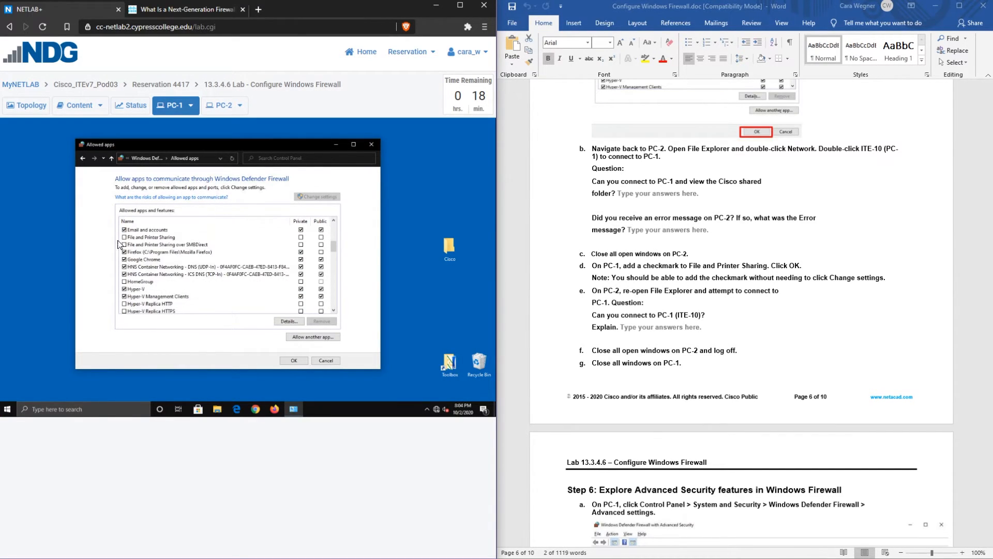
left_click(124, 237)
left_click(301, 237)
left_click(301, 361)
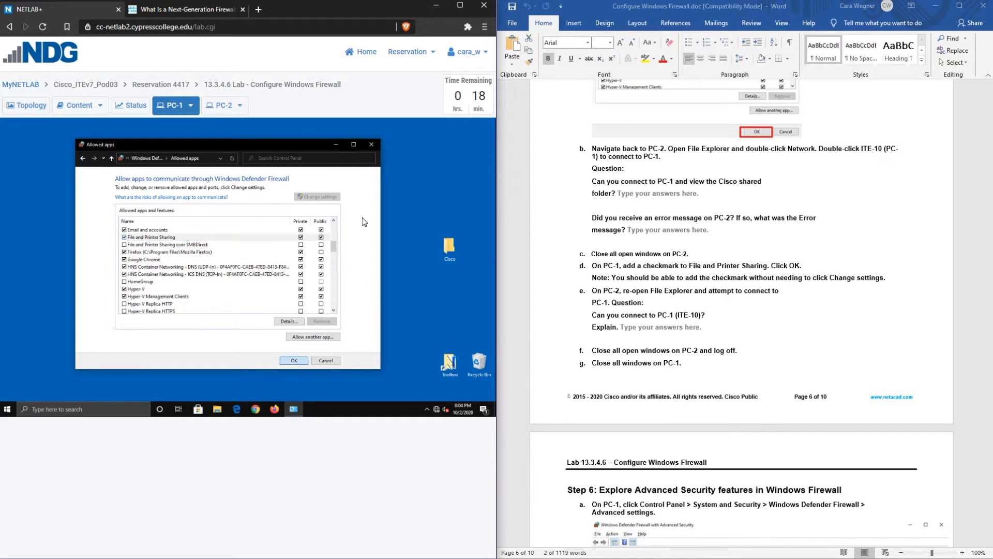
From PC-2's File Explorer, browse to ITE-10 via Network and open its empty Cisco share
left_click(226, 107)
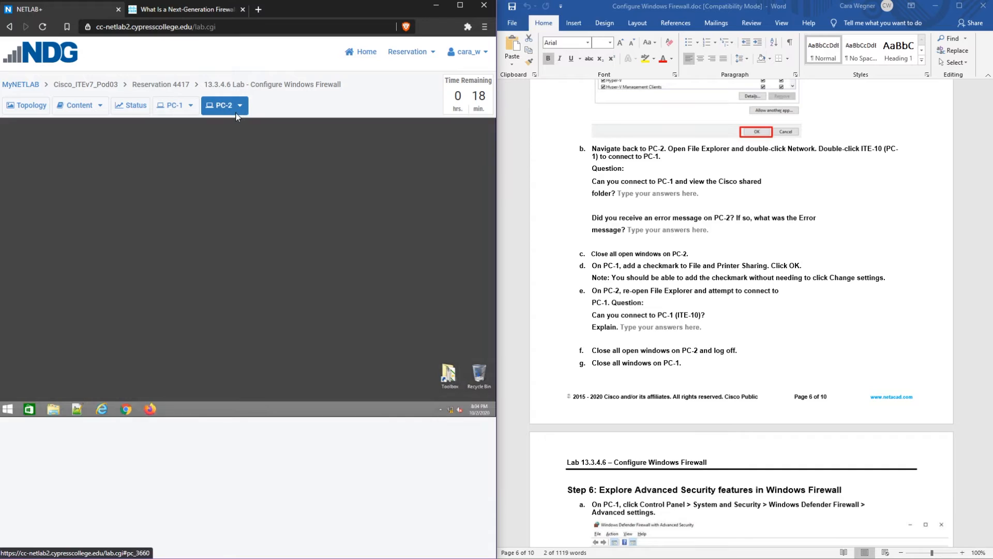
left_click(55, 410)
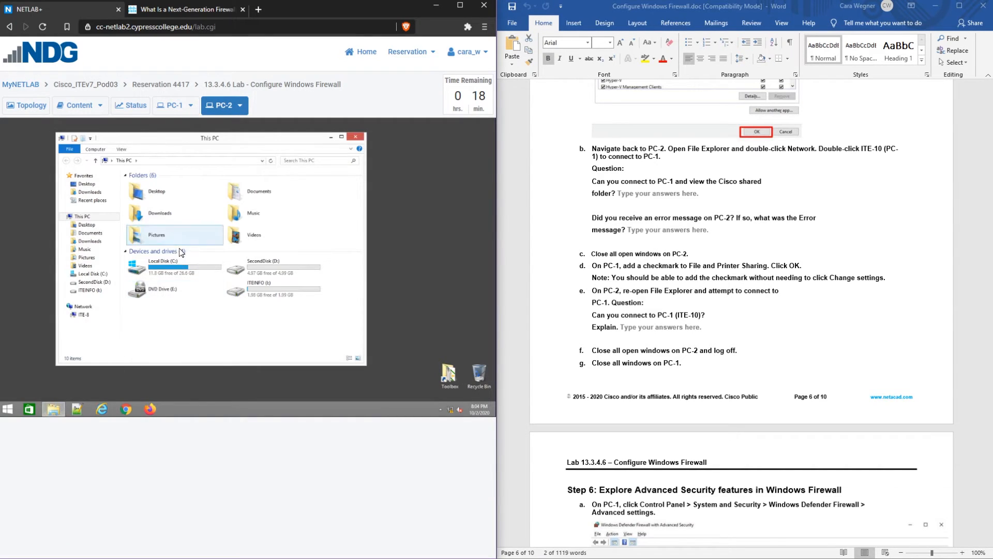
left_click(84, 315)
left_click(94, 308)
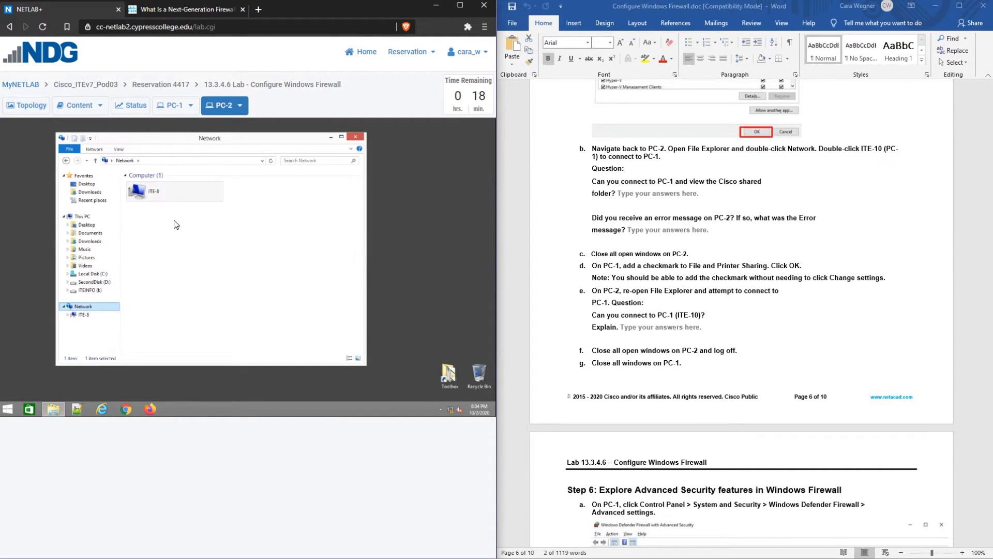
left_click(154, 161)
type("\\ITE-10")
key("Return")
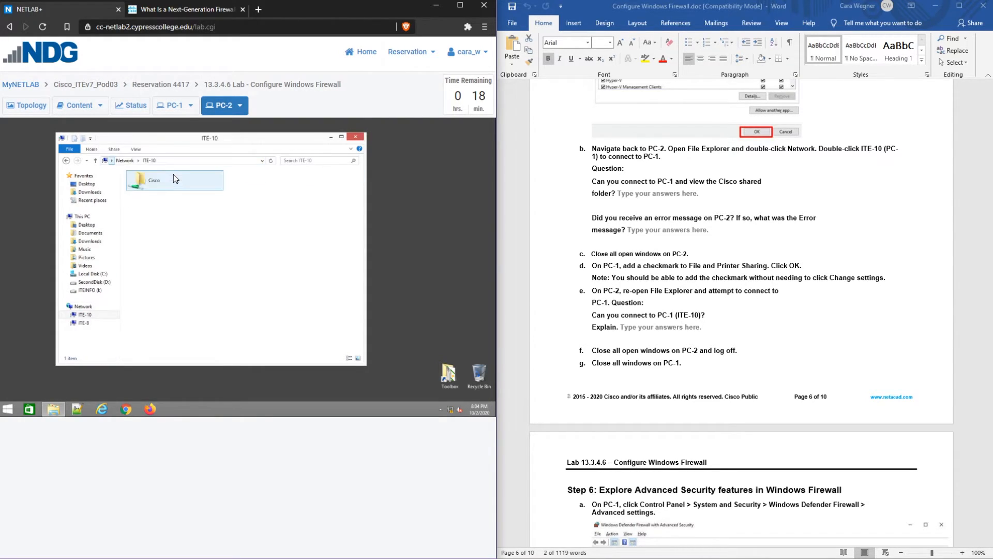
double_click(174, 178)
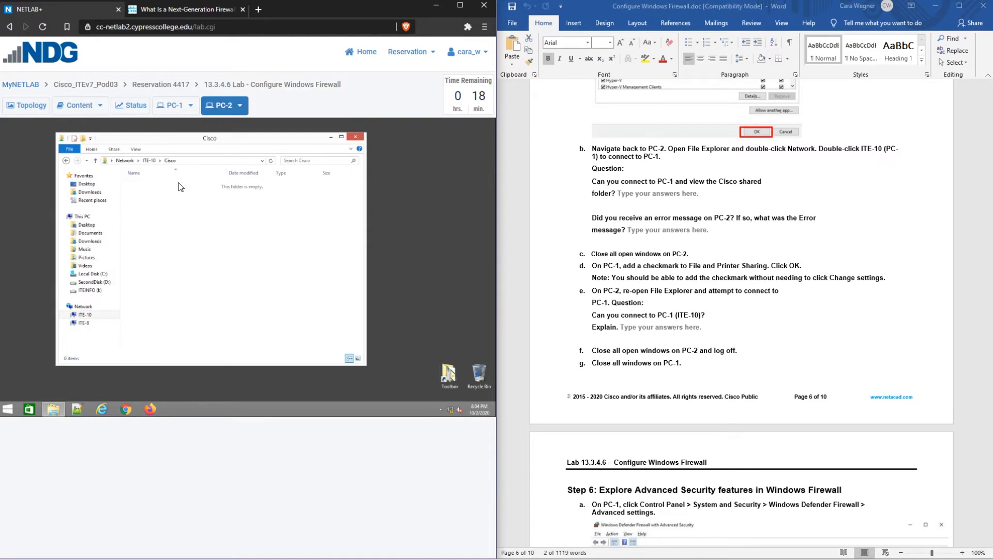
left_click(175, 103)
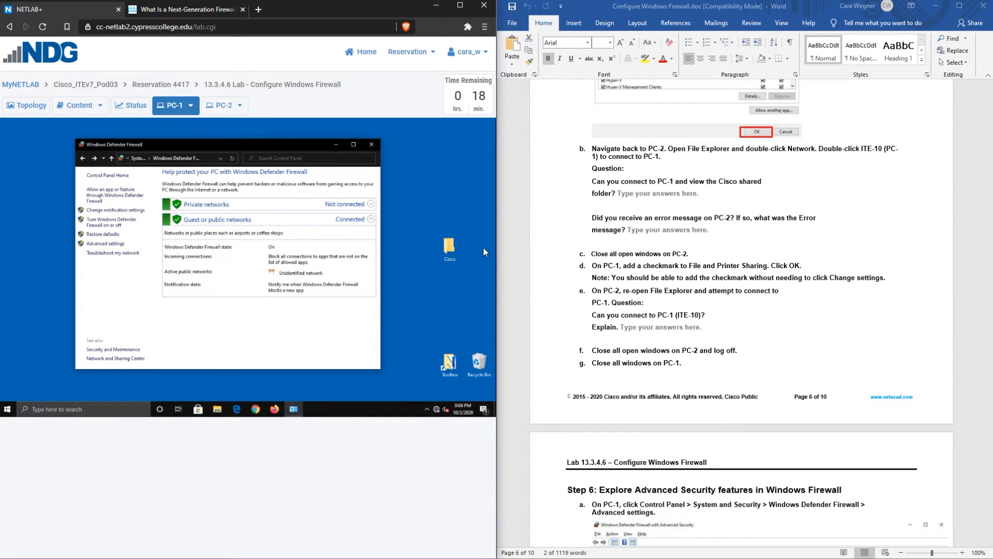
Choose Advanced settings in the left pane of PC-1's Windows Defender Firewall window
scroll(713, 271, "down", 10)
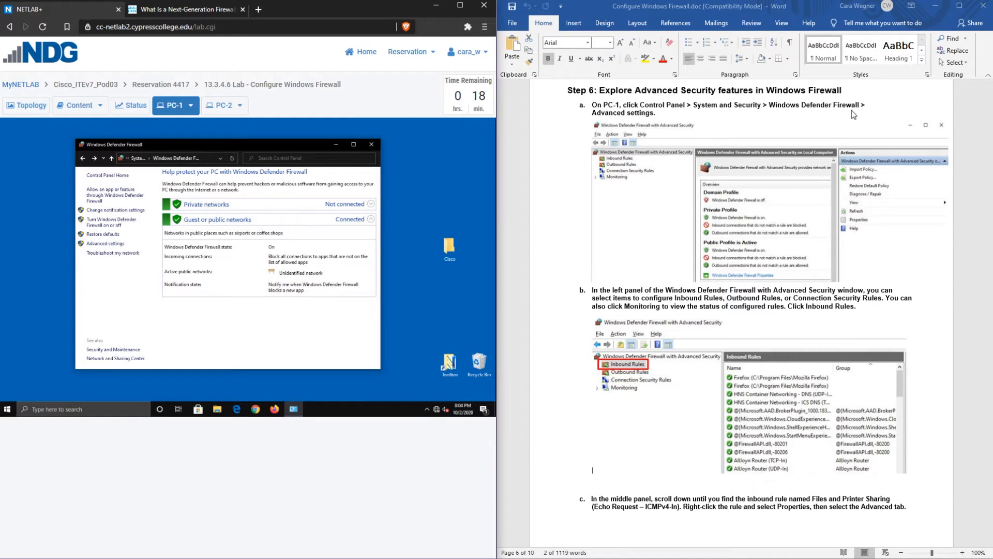
left_click(110, 246)
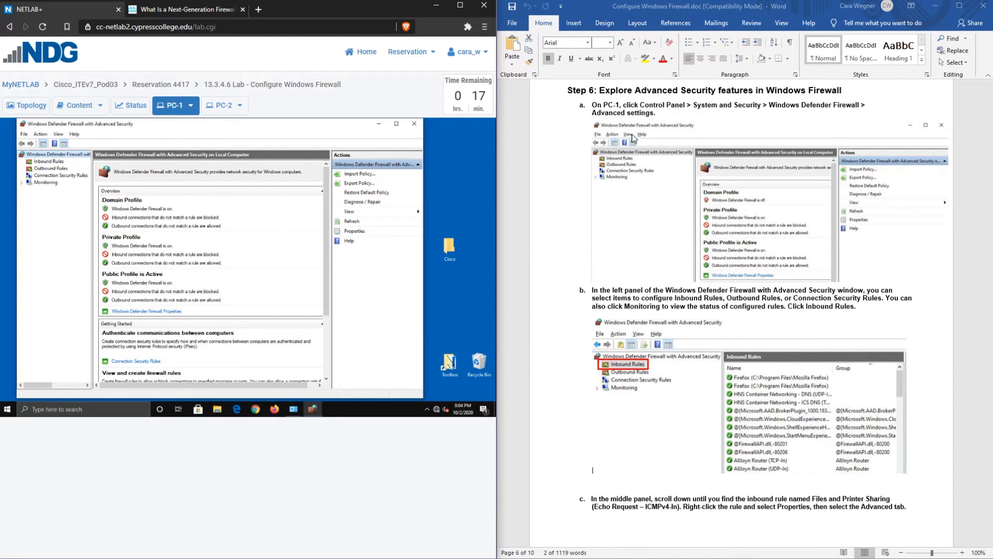
List PC-1's inbound firewall rules and scroll to the File and Printer Sharing rules
scroll(681, 244, "down", 6)
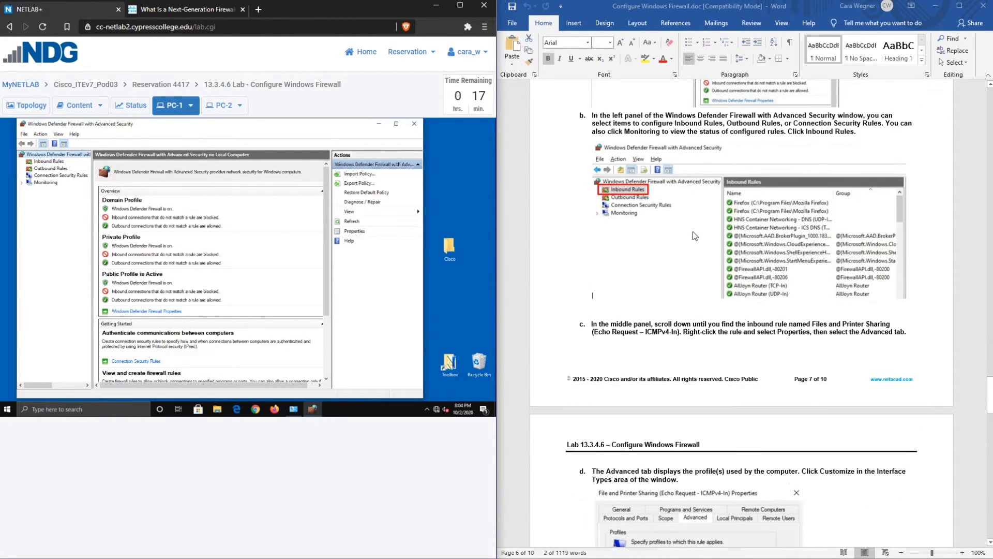
left_click(51, 162)
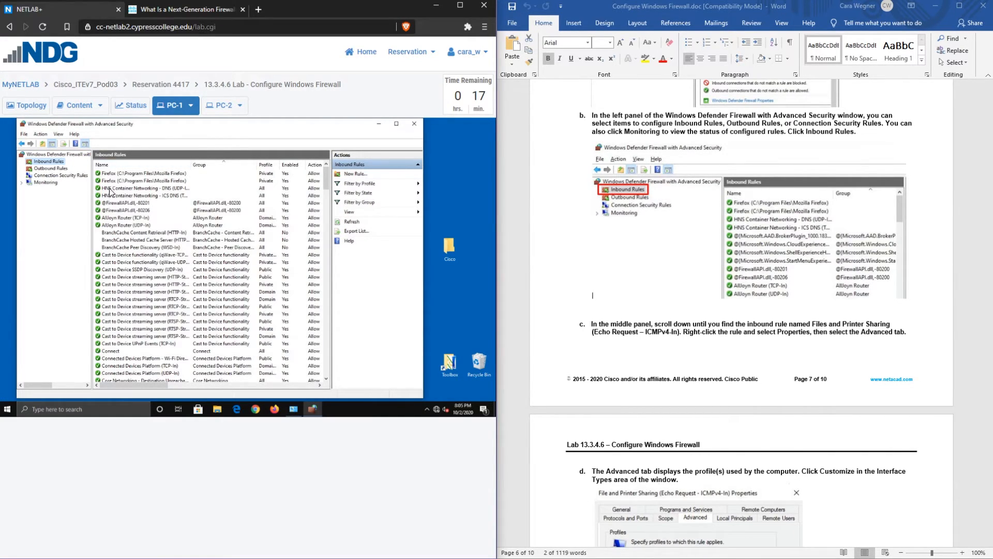
left_click(291, 196)
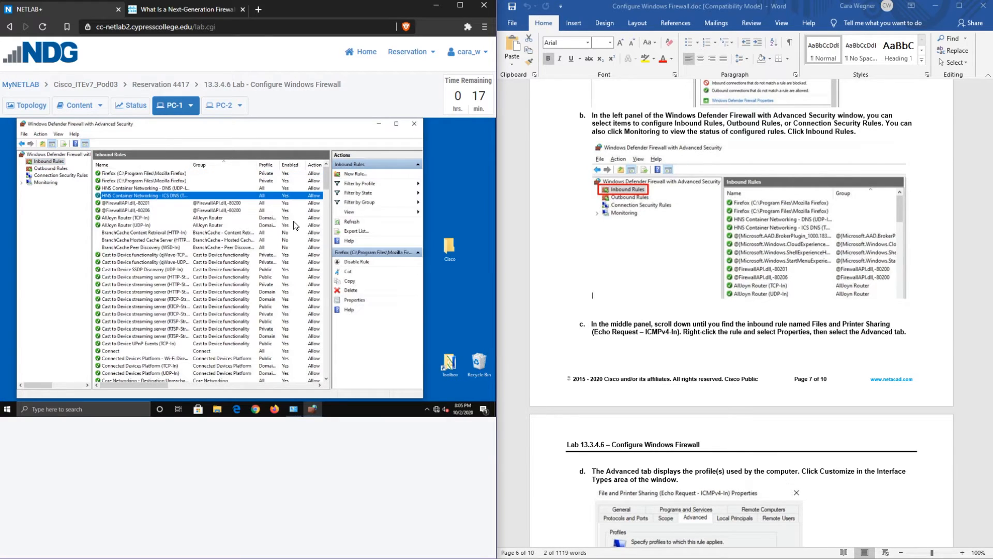
scroll(702, 251, "down", 2)
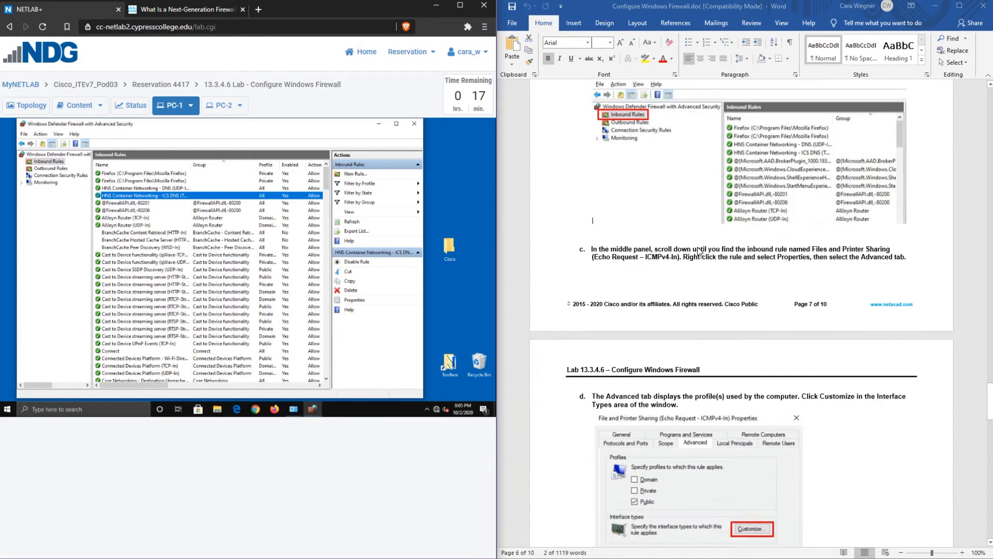
scroll(698, 251, "down", 2)
scroll(707, 153, "down", 2)
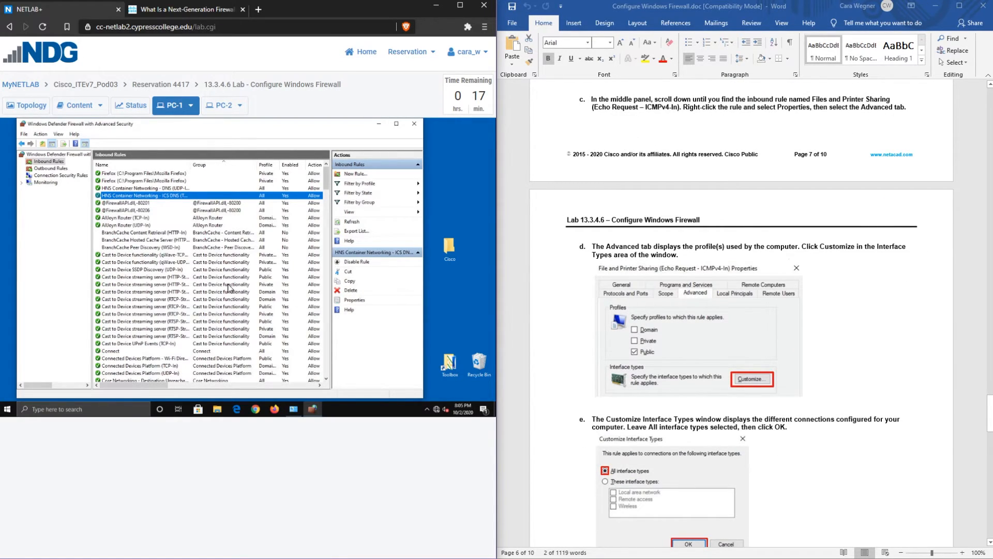
scroll(182, 288, "down", 11)
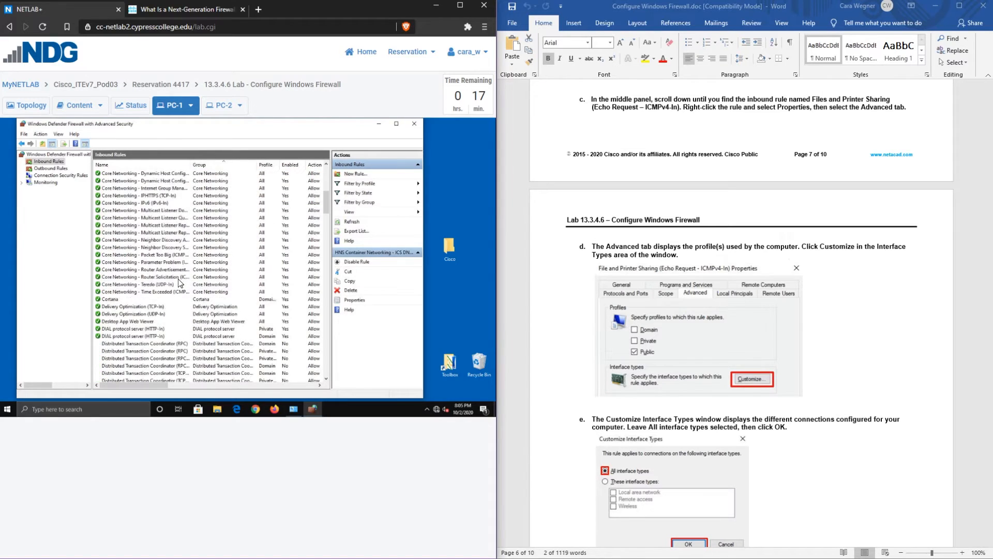
scroll(179, 283, "down", 8)
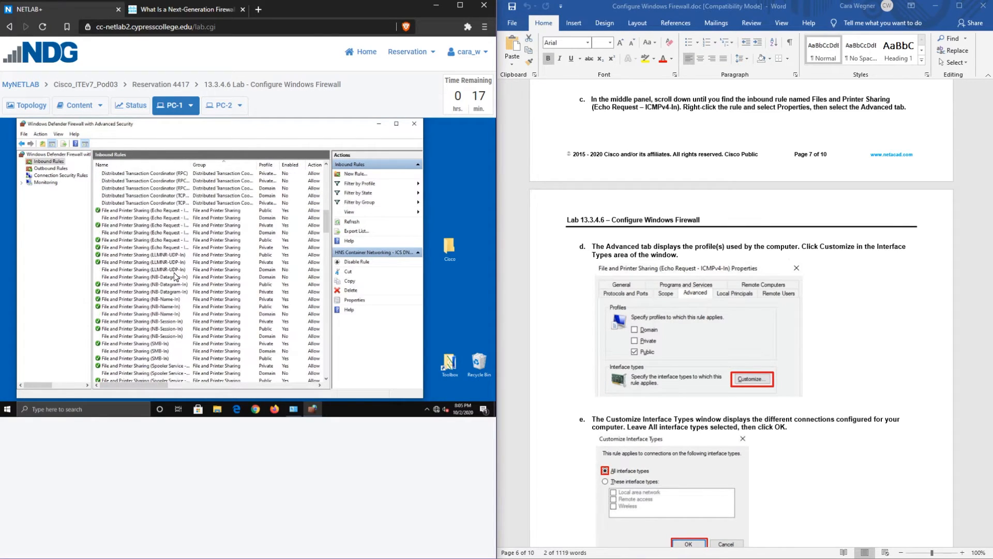
scroll(175, 274, "up", 1)
Widen the Name column and select the Public, Domain and Private Echo Request ICMPv4-In rules
left_click_drag(192, 169, 228, 173)
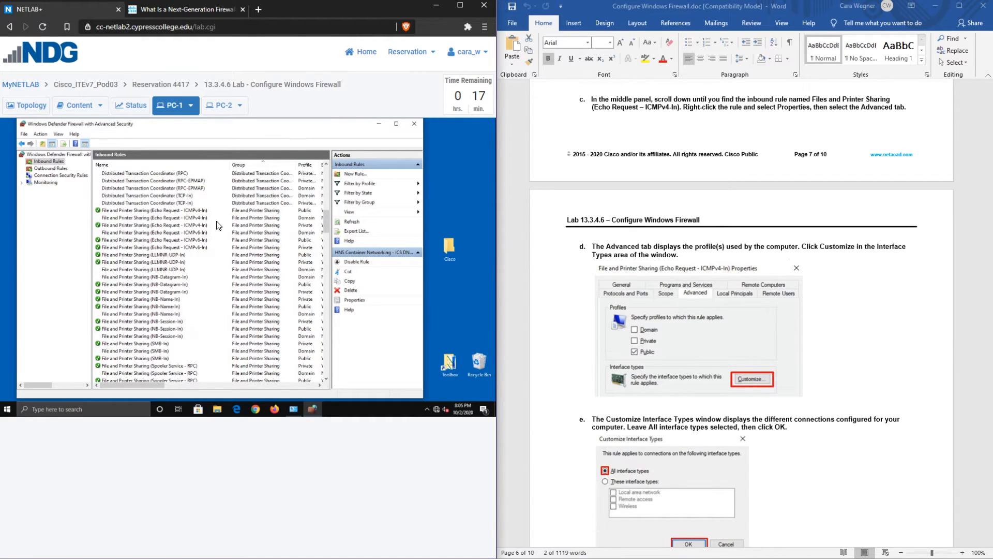
left_click(173, 209)
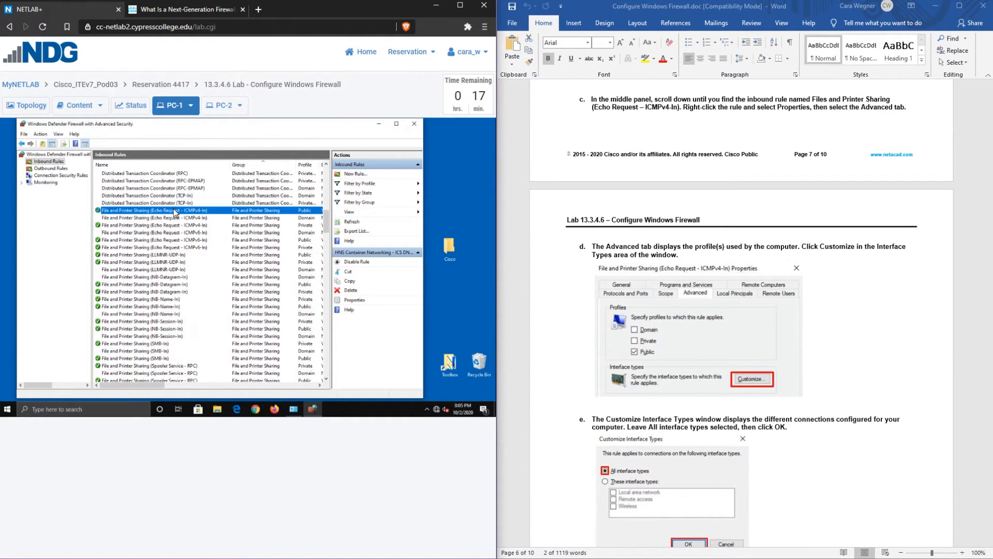
left_click(314, 218)
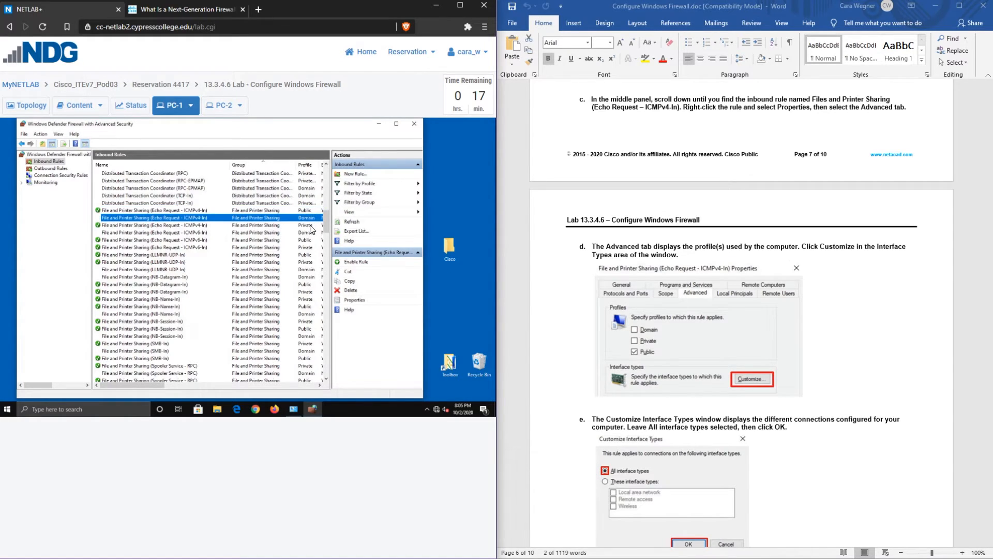
left_click(312, 226)
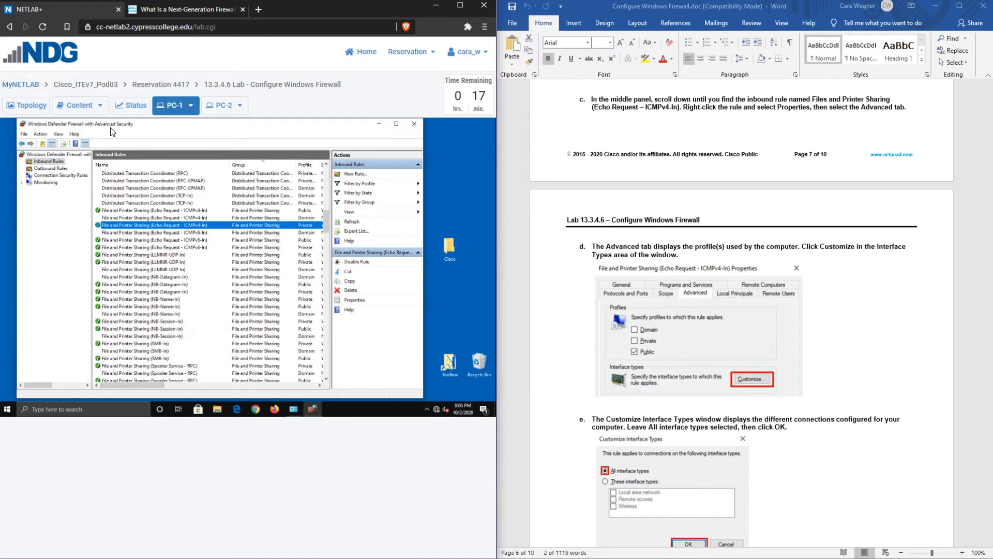
Check the Public Echo Request rule's advanced interface types, keeping All interface types
right_click(161, 213)
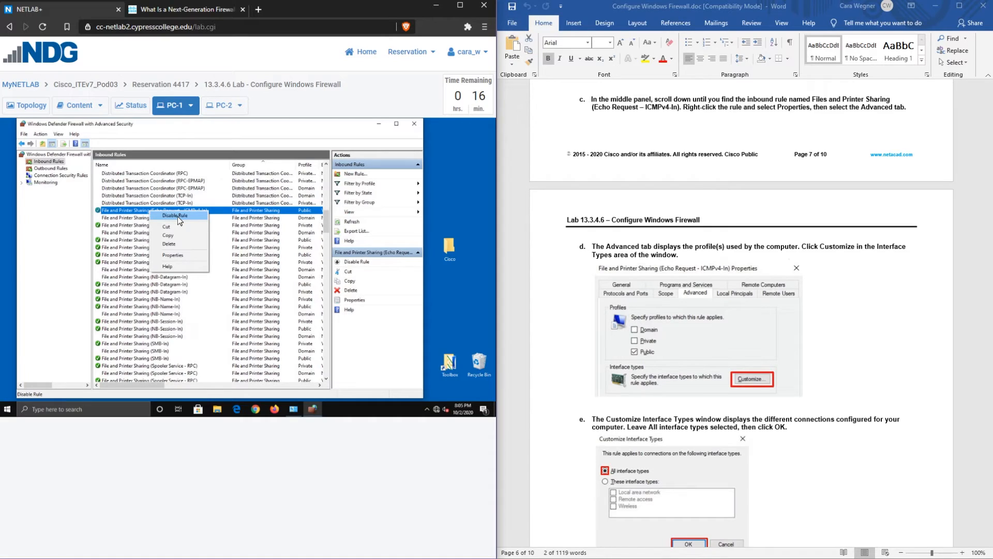
left_click(178, 255)
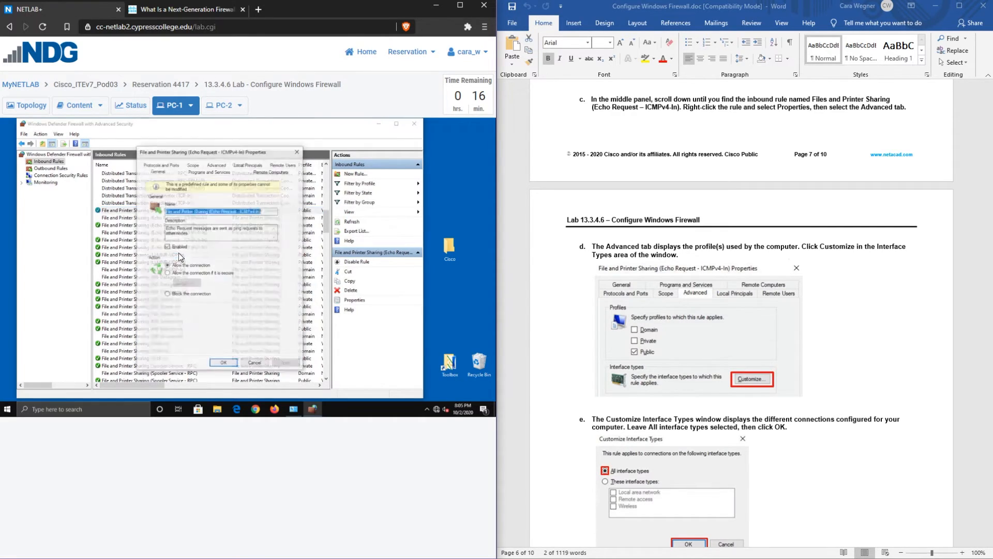
left_click(218, 165)
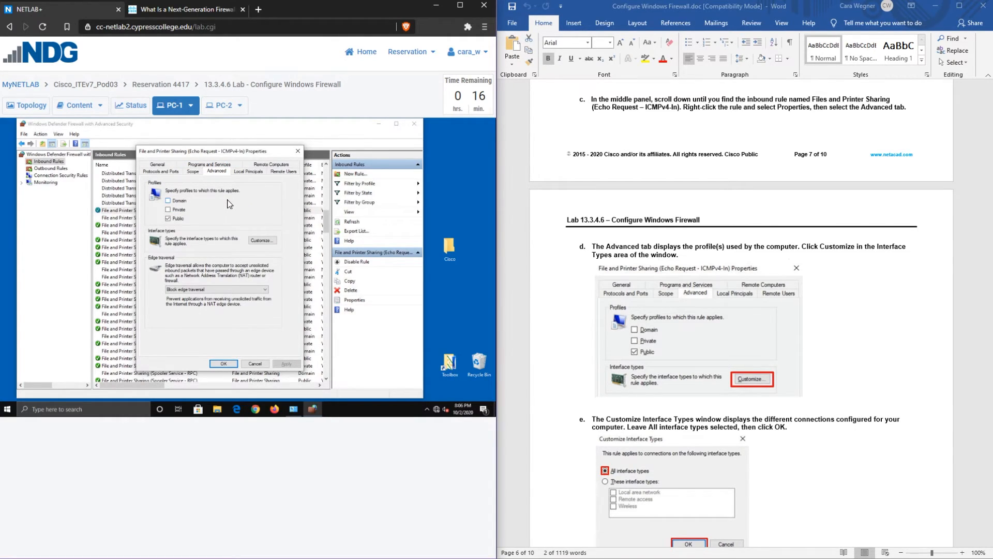
left_click(261, 240)
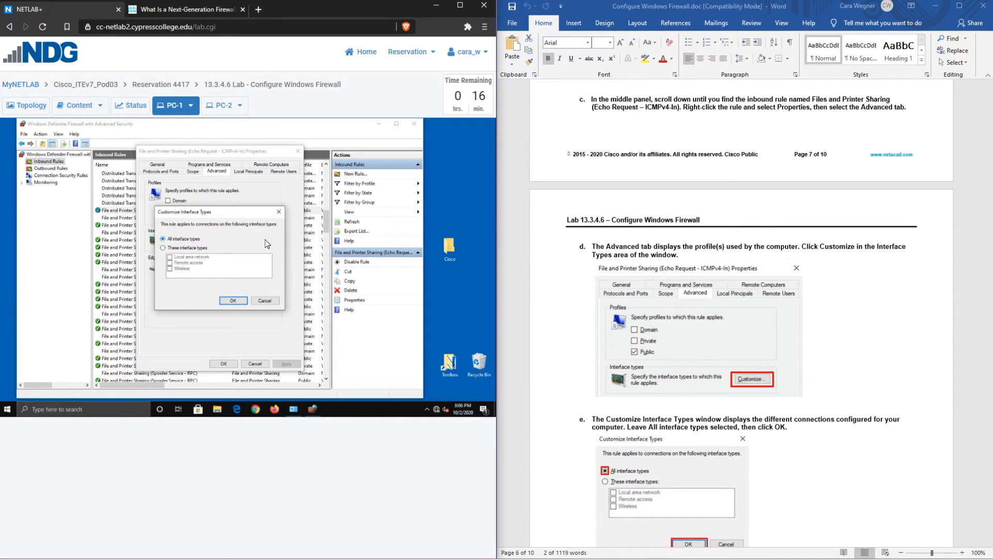
scroll(678, 243, "down", 5)
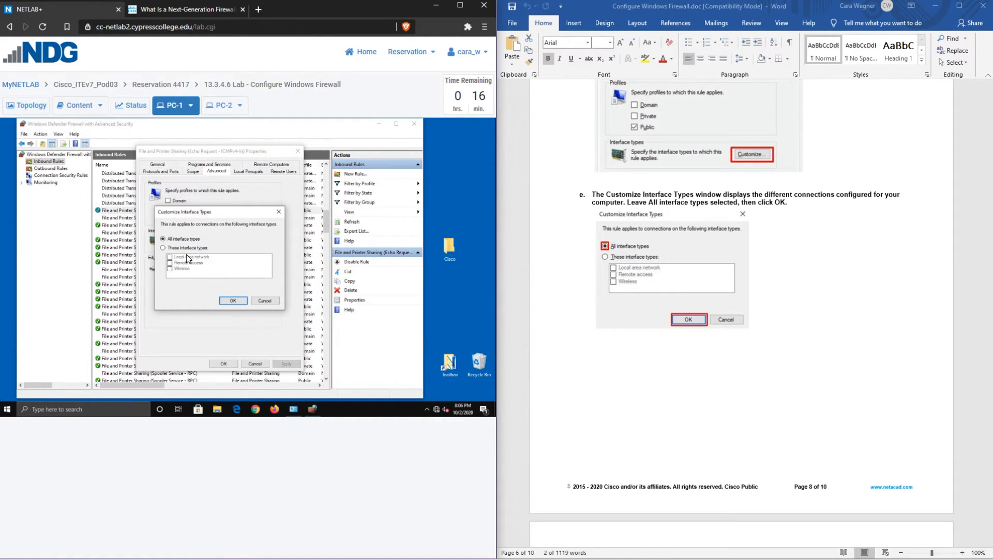
left_click(169, 248)
left_click(164, 238)
left_click(234, 301)
scroll(651, 311, "down", 5)
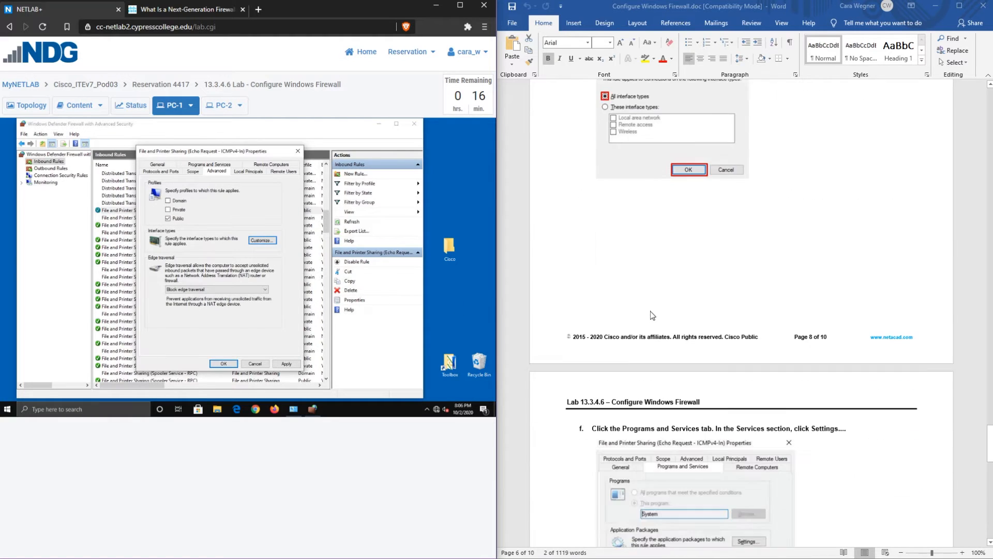
scroll(653, 311, "down", 7)
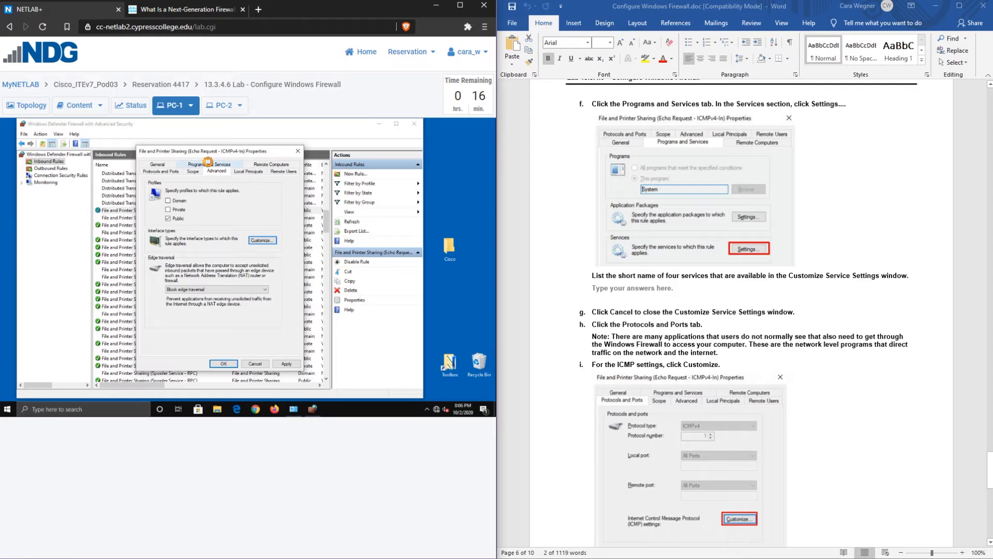
left_click(213, 165)
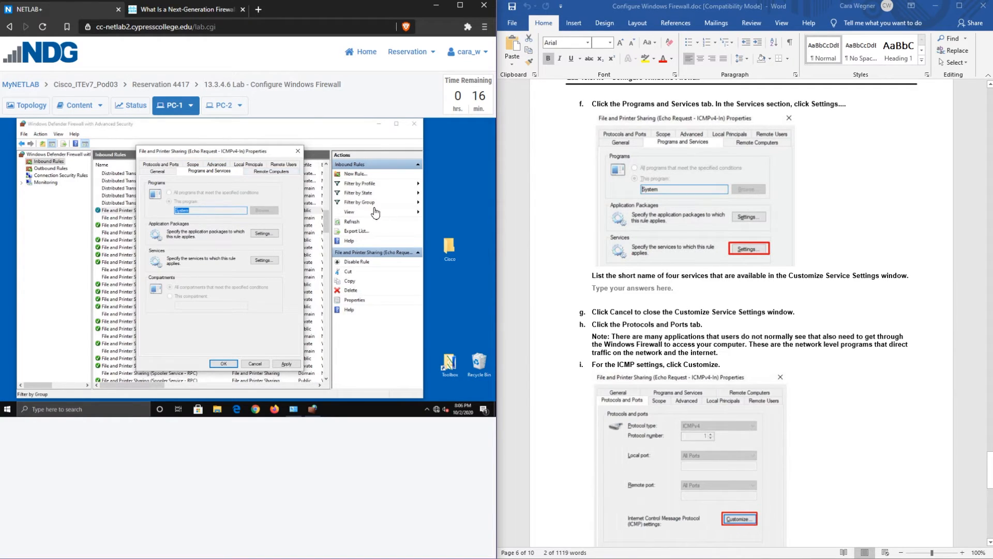
left_click(265, 261)
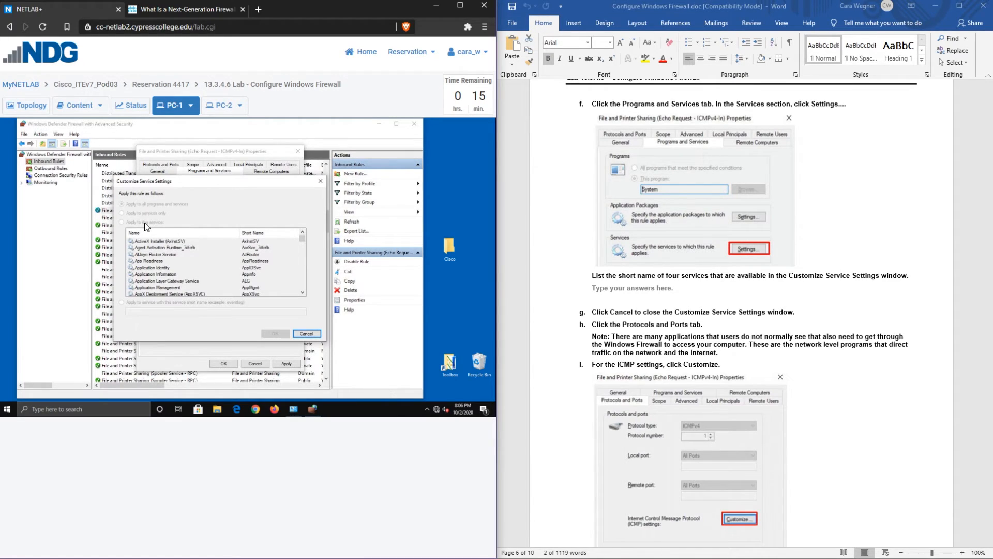
left_click(312, 334)
scroll(837, 267, "down", 1)
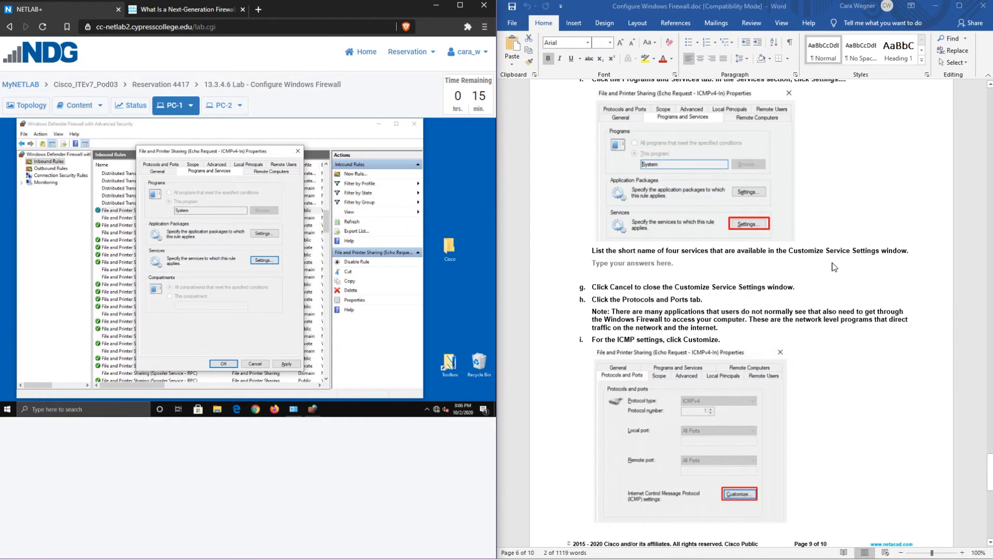
scroll(817, 253, "down", 6)
scroll(818, 253, "down", 3)
scroll(817, 253, "up", 3)
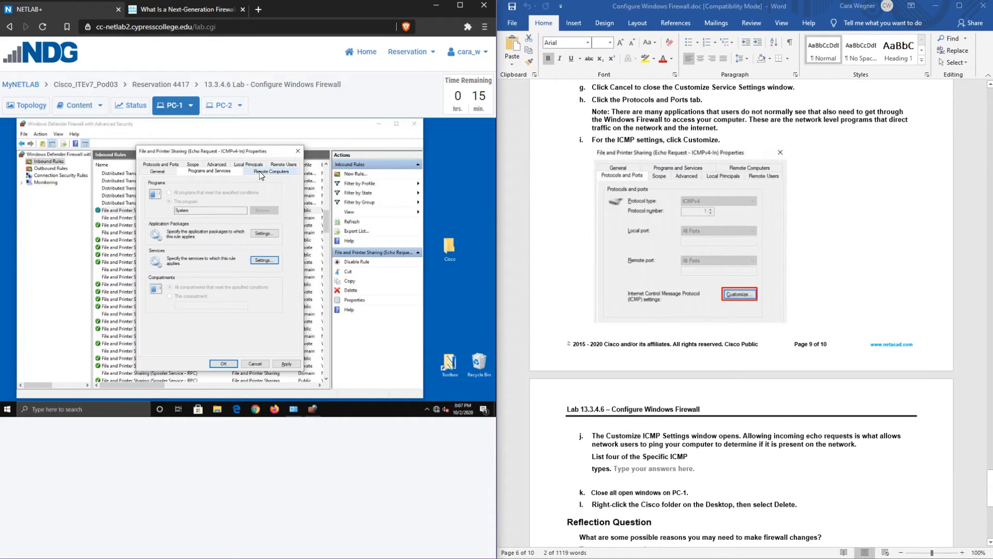
Show the Echo Request rule's Protocols and Ports ICMP customization, listing Echo Request as allowed
left_click(164, 164)
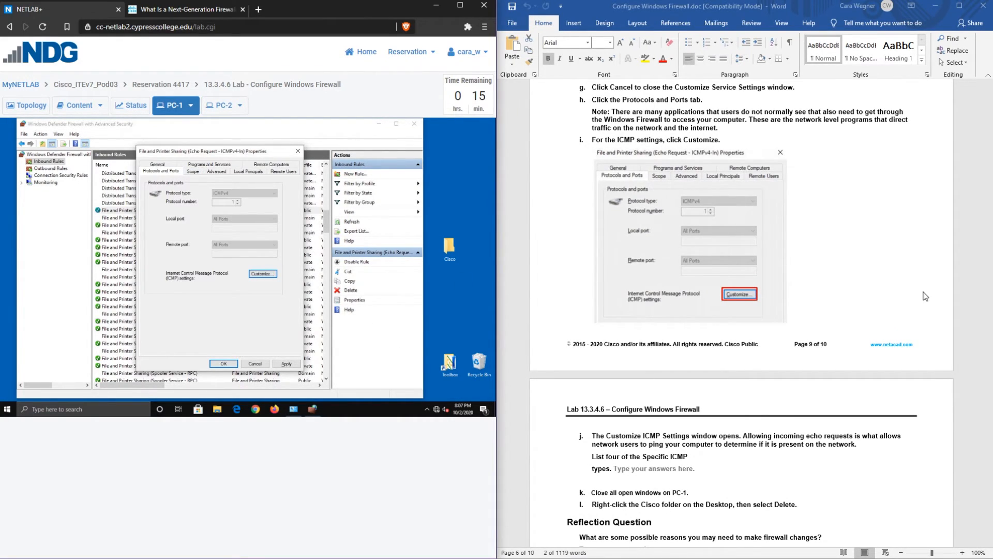
left_click(262, 274)
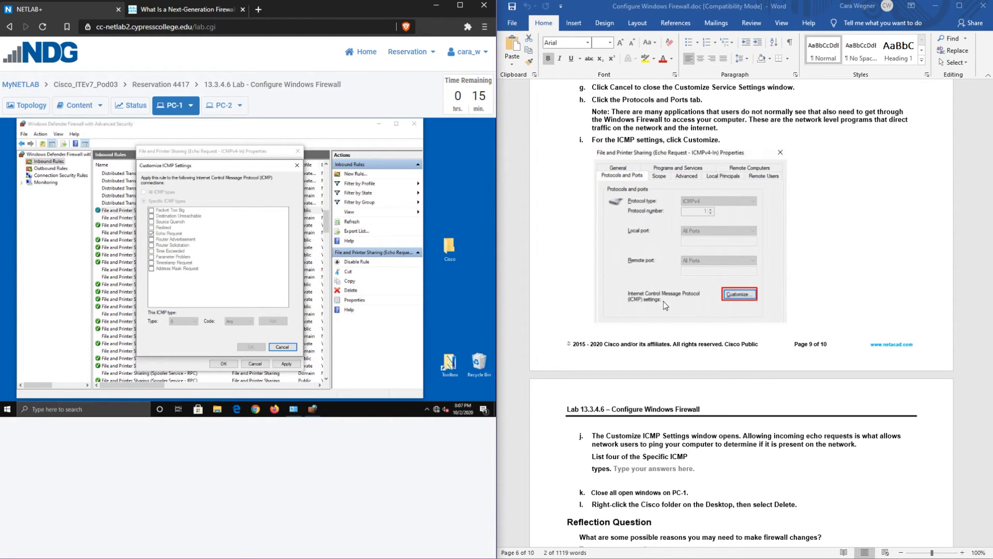
scroll(662, 294, "down", 1)
scroll(663, 311, "down", 5)
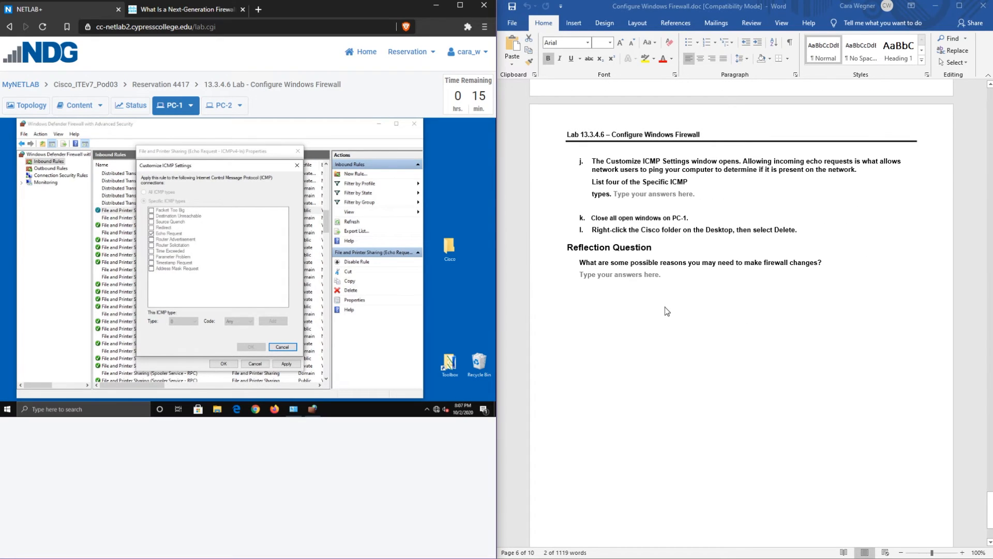
scroll(666, 306, "up", 4)
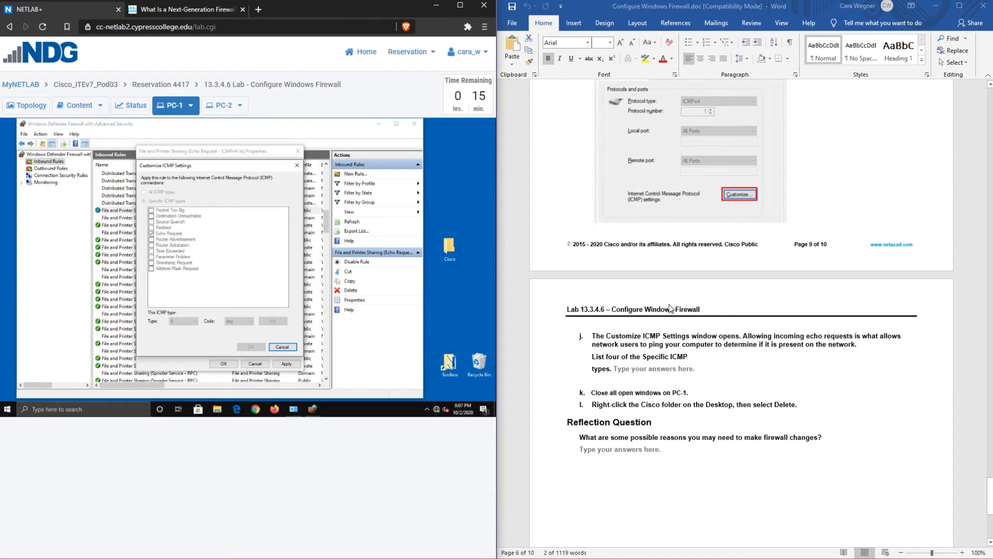
scroll(670, 308, "up", 3)
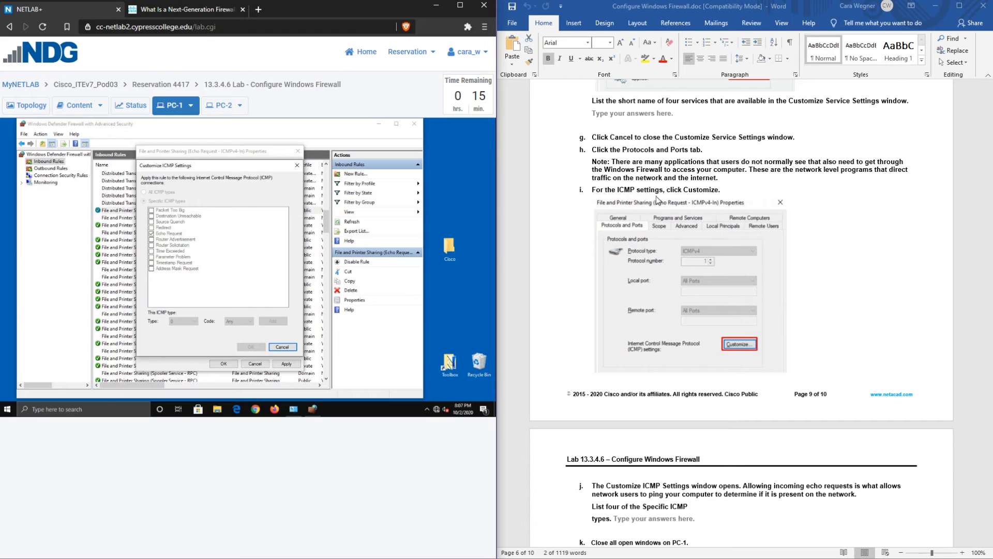
scroll(640, 192, "down", 8)
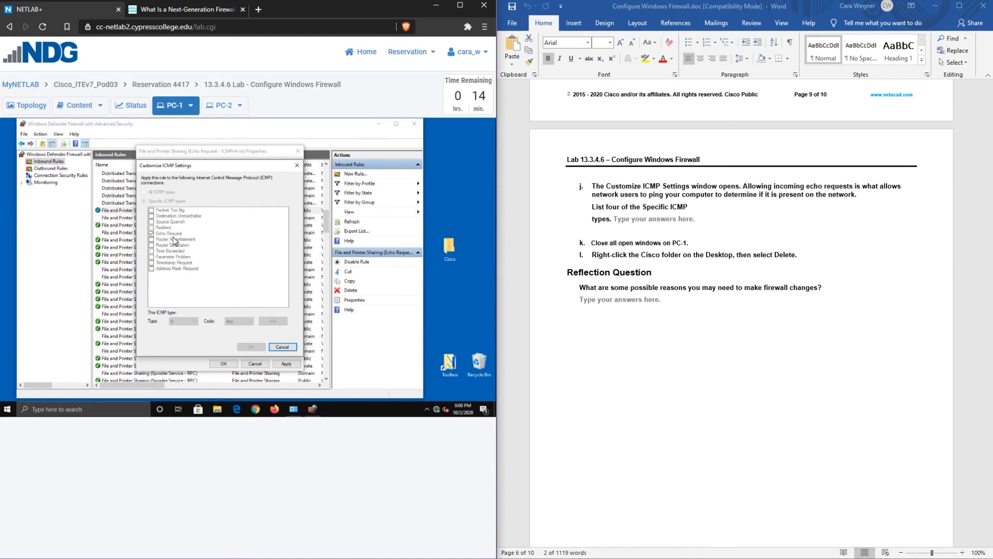
Compare the lab instructions with the rule's reopened Customize ICMP Settings list
left_click(776, 189)
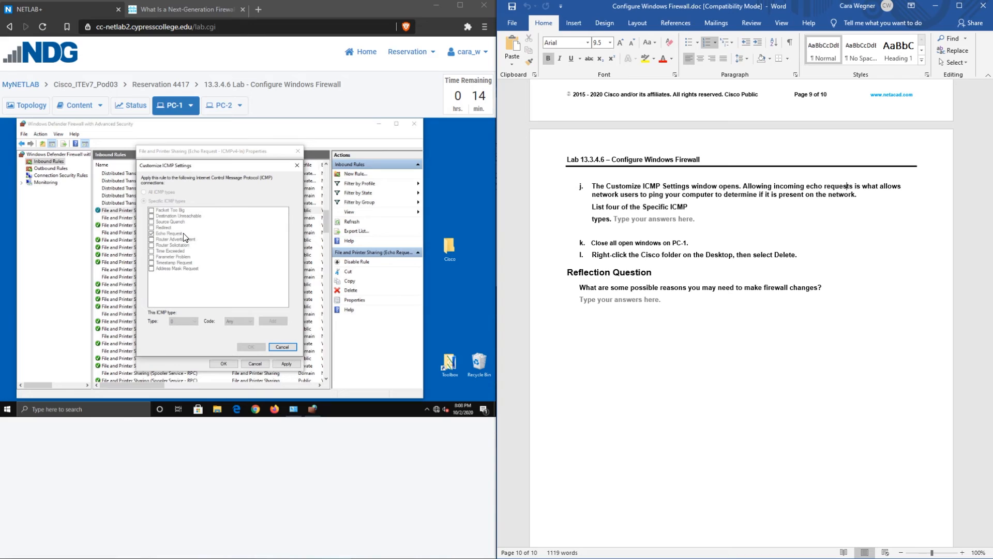
left_click(165, 235)
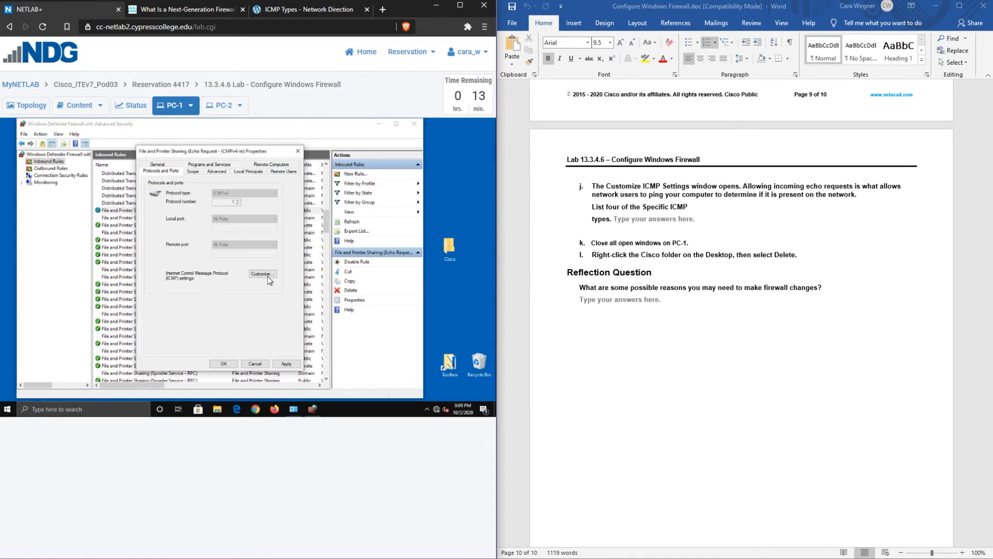
left_click(269, 271)
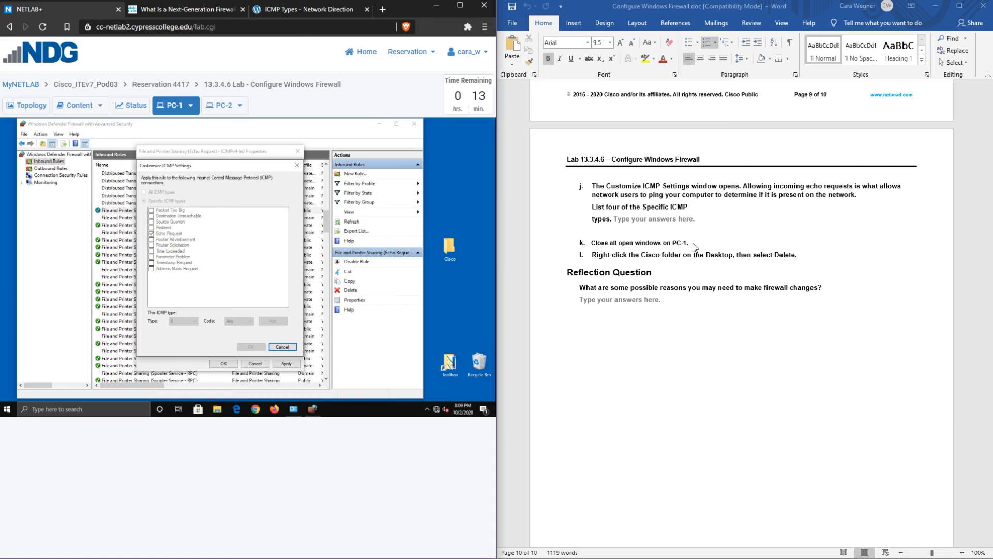
left_click(599, 209)
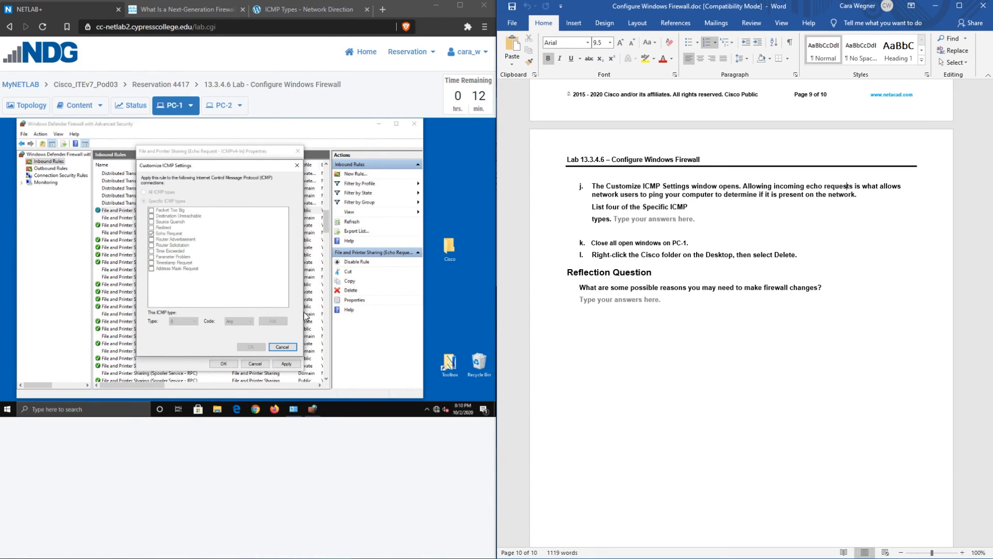
Close the ICMP settings, the rule properties and both firewall windows on PC-1 without changes
left_click(282, 347)
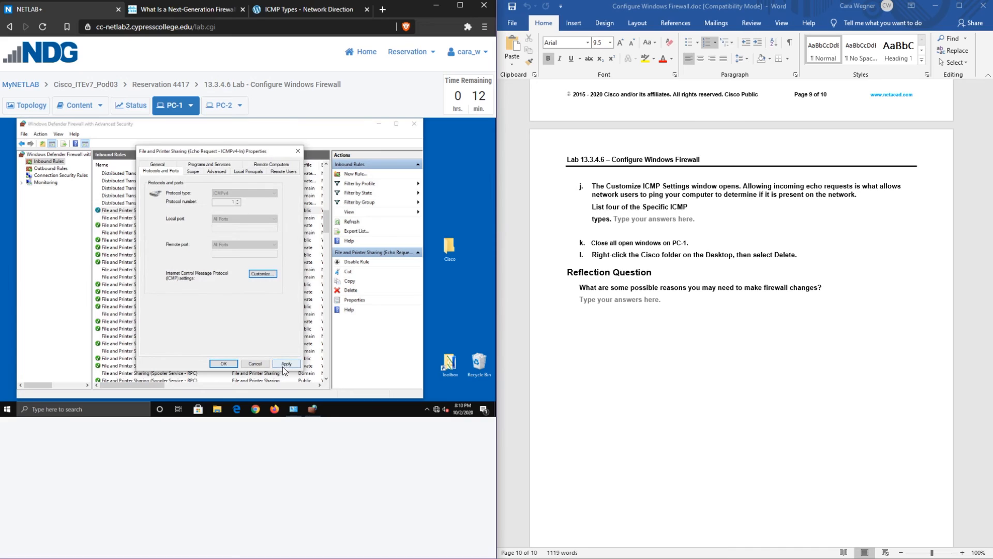
left_click(298, 151)
left_click(414, 124)
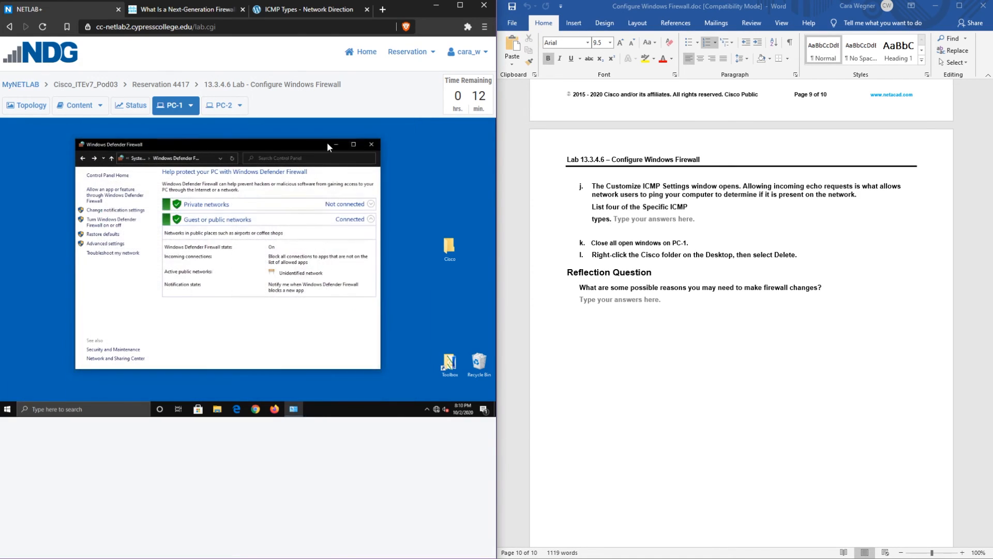
left_click(373, 145)
Delete the Cisco folder from PC-1's desktop
left_click(226, 105)
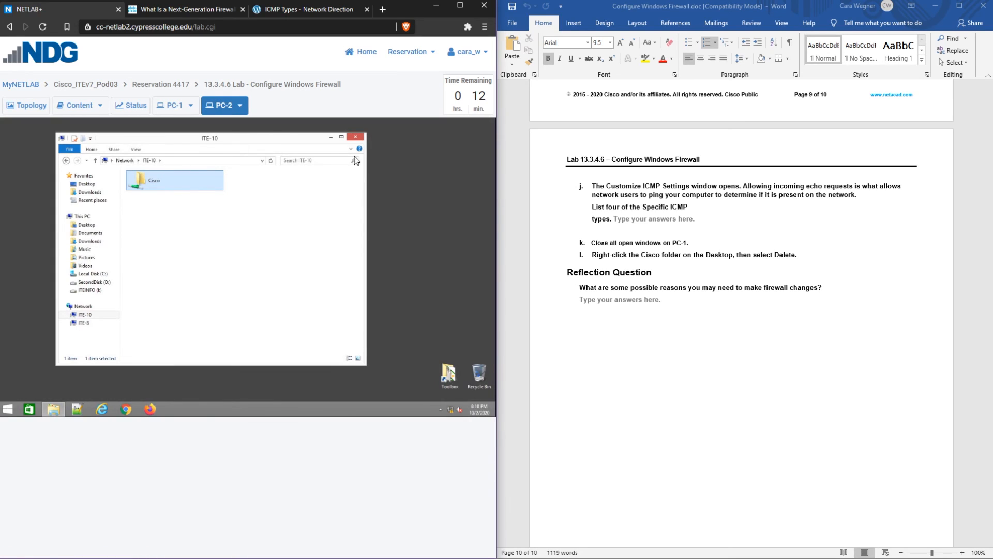
left_click(175, 105)
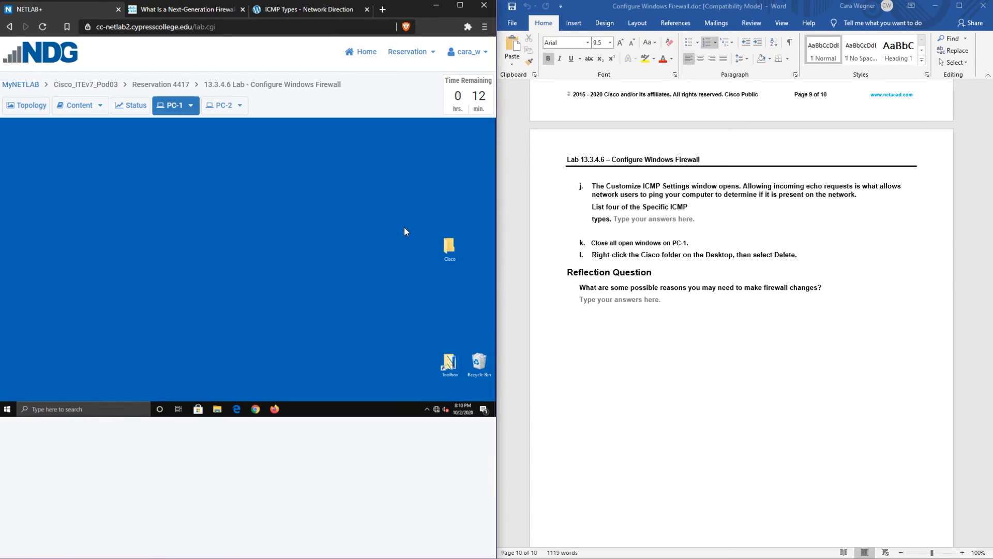
right_click(448, 244)
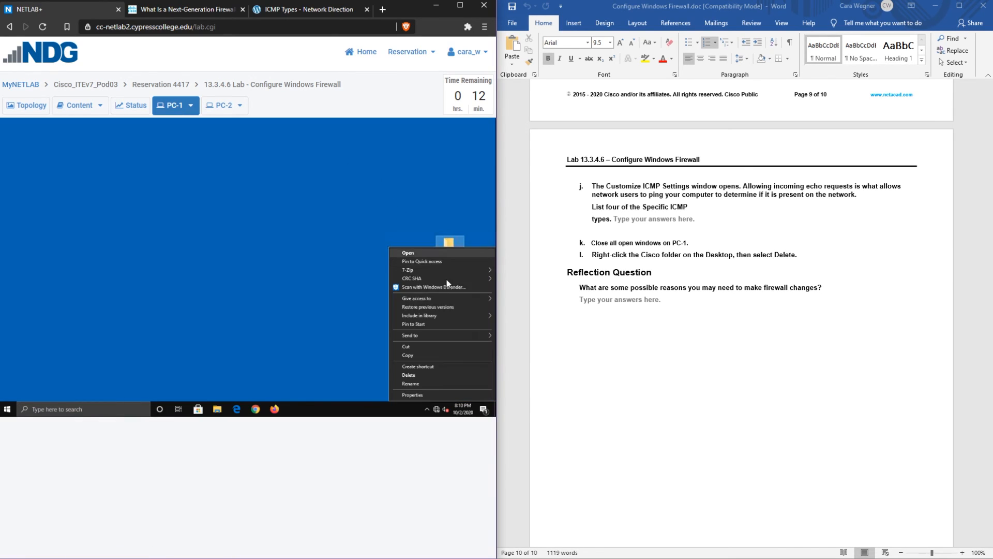
left_click(421, 375)
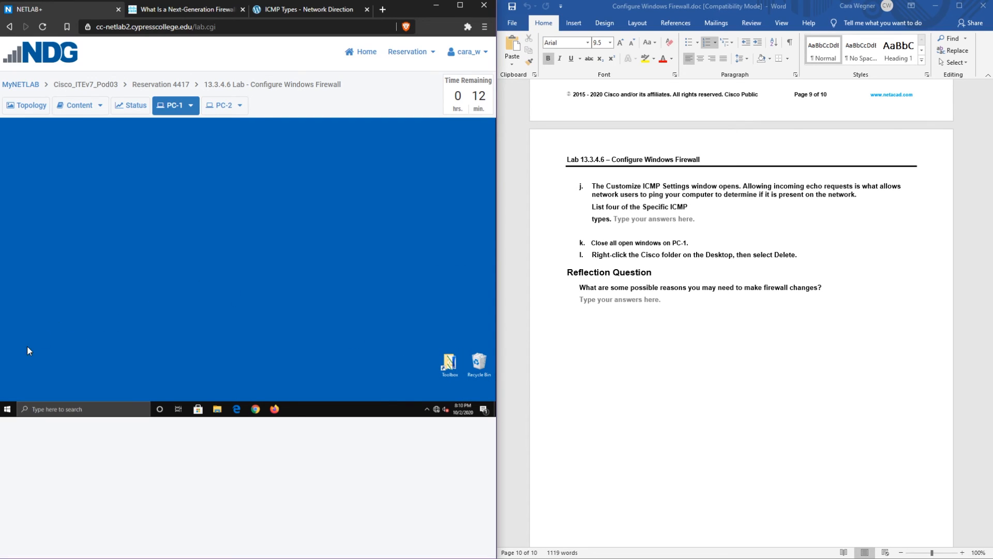
left_click(8, 412)
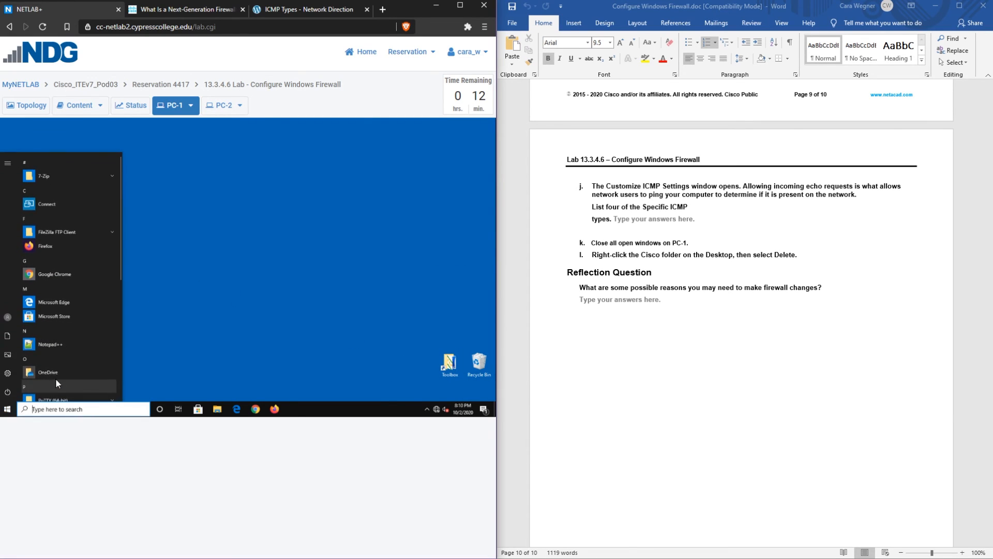
Sign out of PC-1, then sign out of PC-2 from its Start menu account options
left_click(7, 317)
left_click(39, 298)
left_click(228, 109)
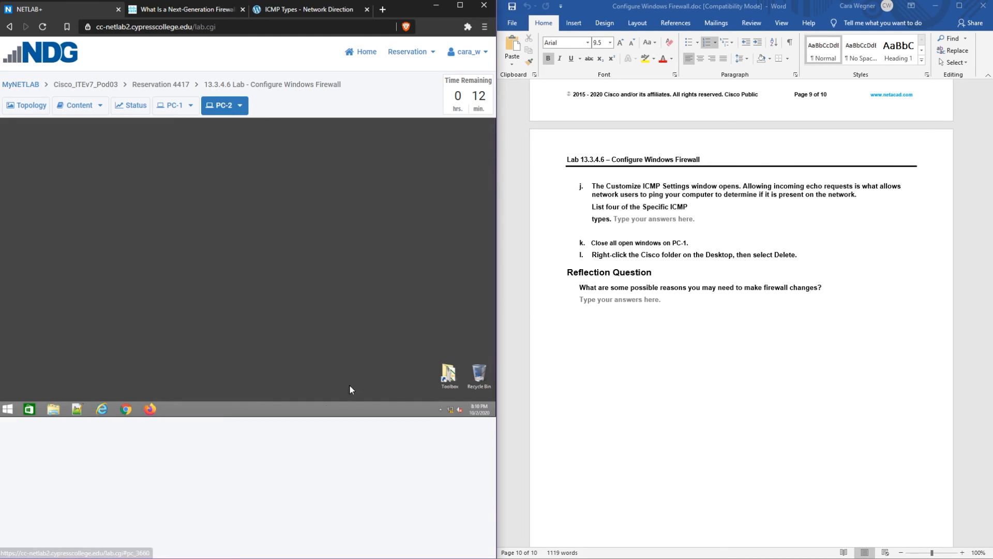
left_click(4, 406)
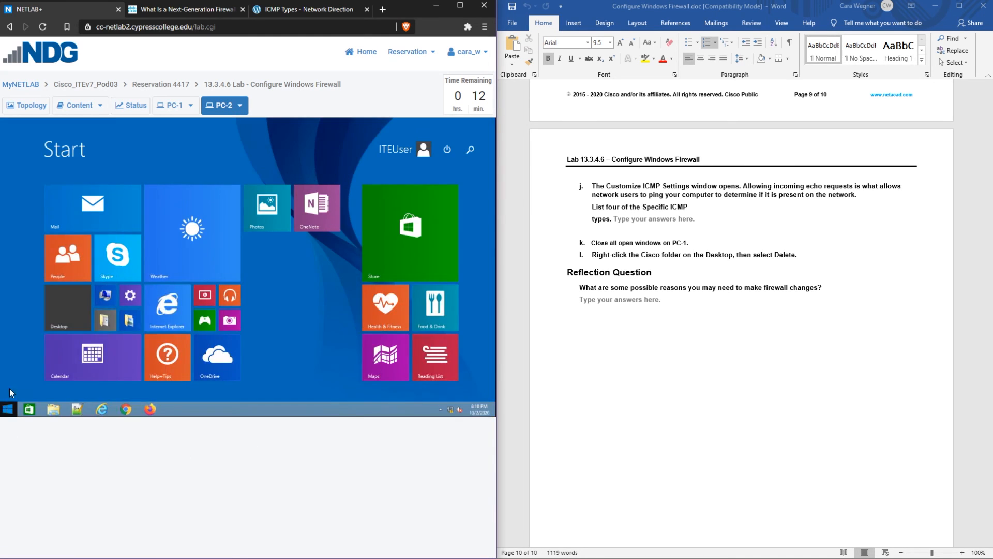
left_click(447, 149)
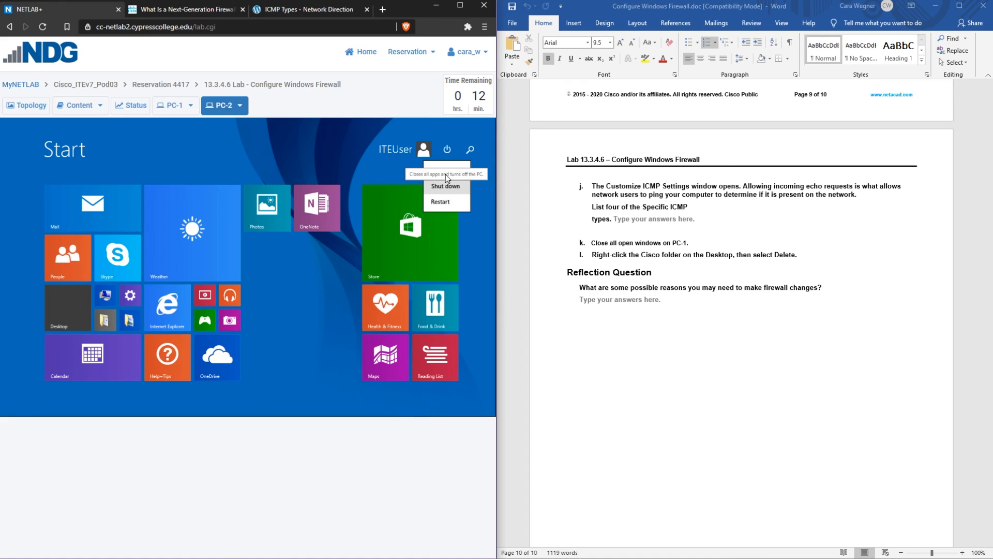
left_click(414, 150)
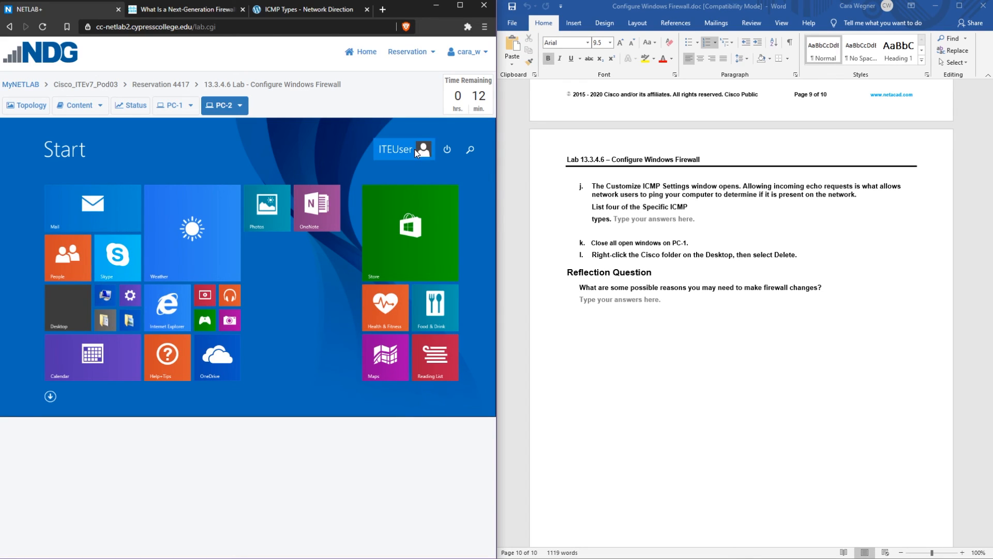
left_click(415, 149)
left_click(346, 202)
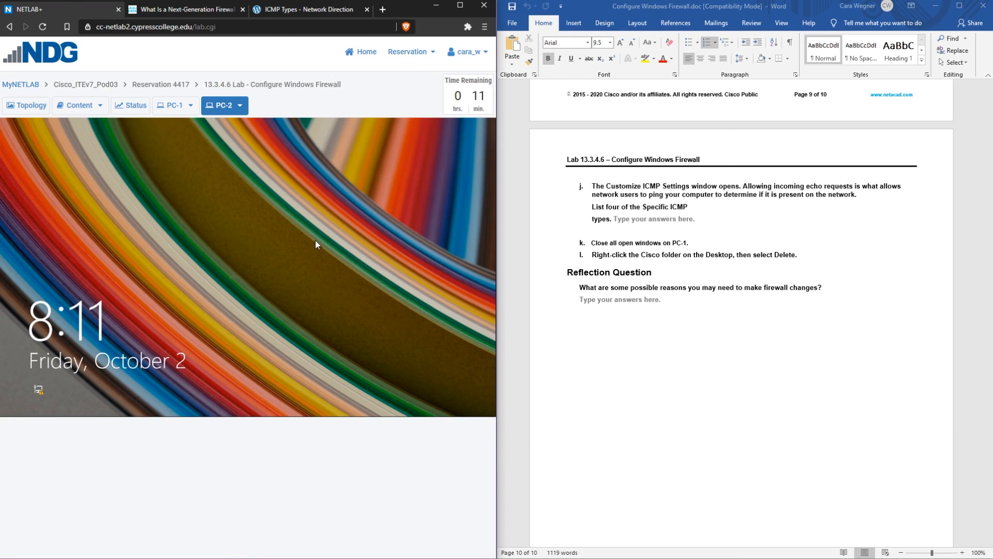
left_click(409, 51)
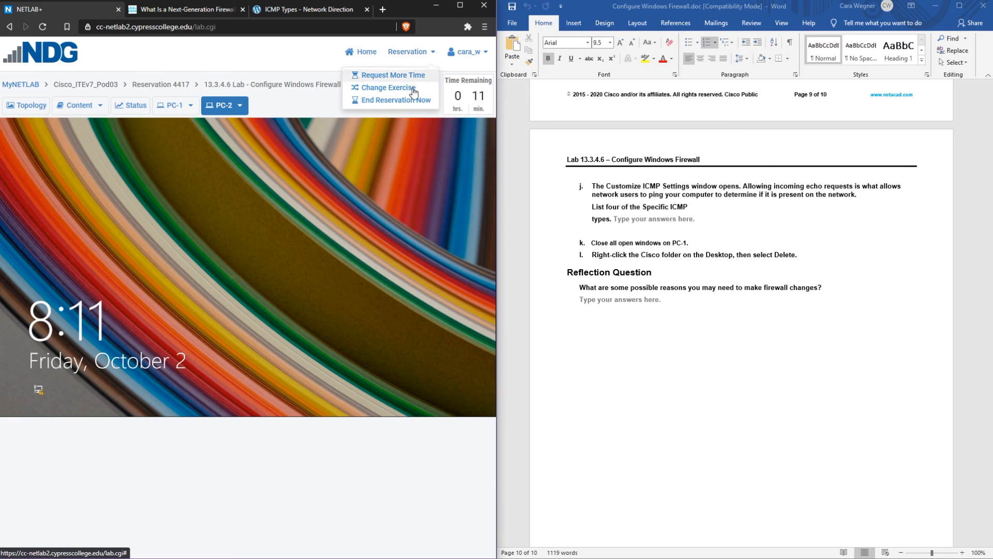